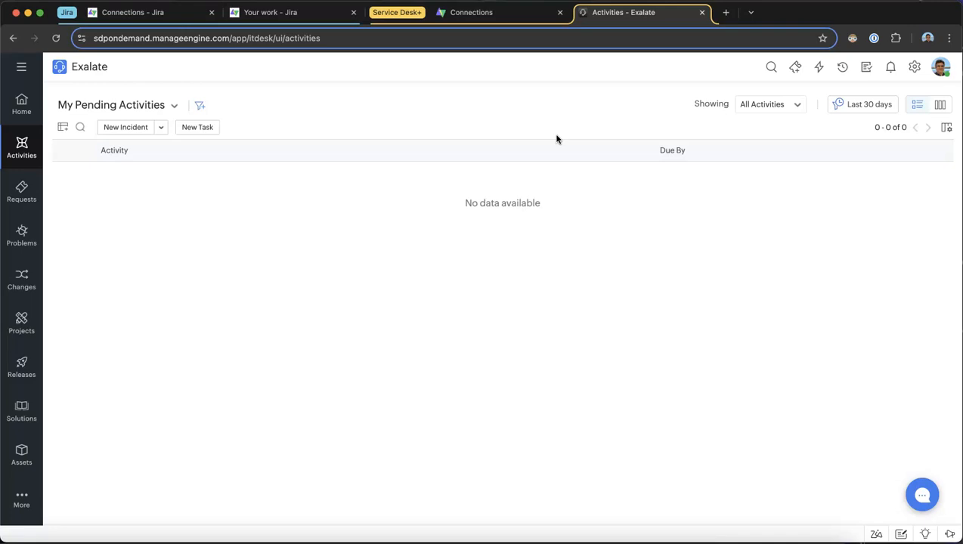
Switch from the Service Desk requests to Jira and create a Company Managed task titled "Bug report" with description "A man is dancing on the screen."
click(23, 191)
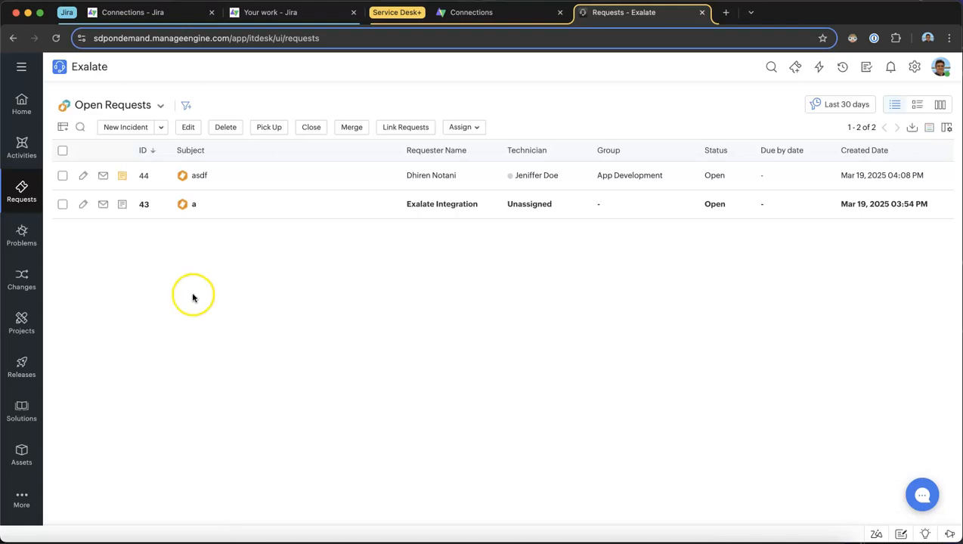
click(314, 12)
click(428, 71)
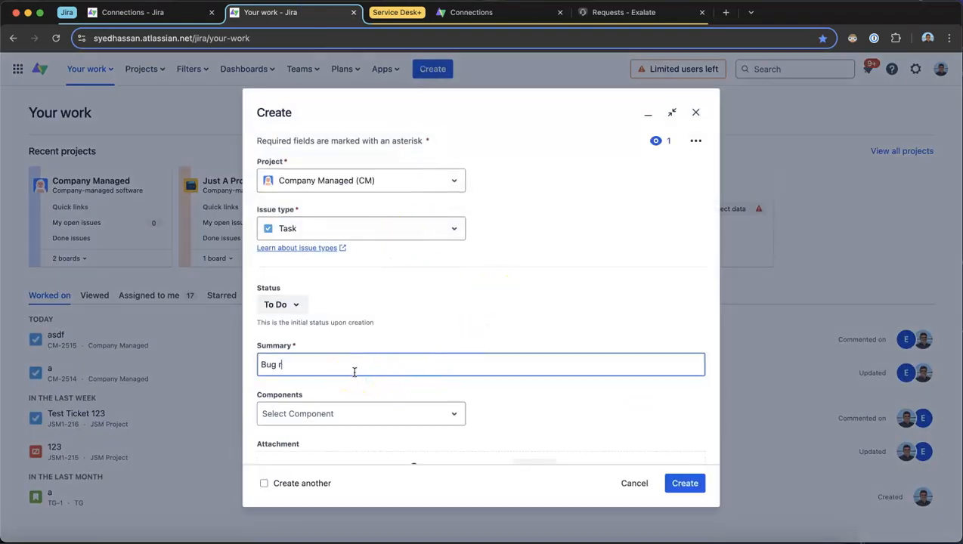
text(Bug report)
scroll(355, 371, down, 5)
click(301, 279)
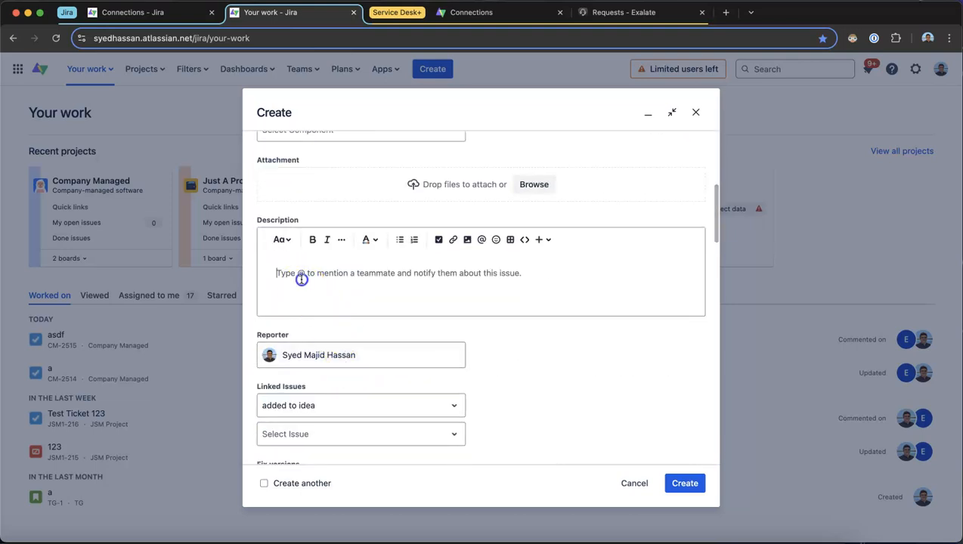
text(A man is dancing on the sc)
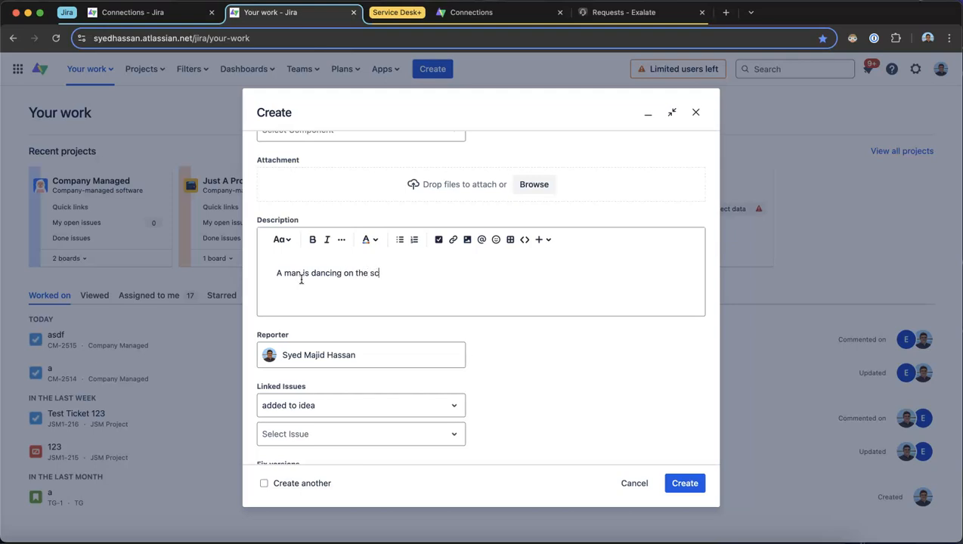
click(685, 483)
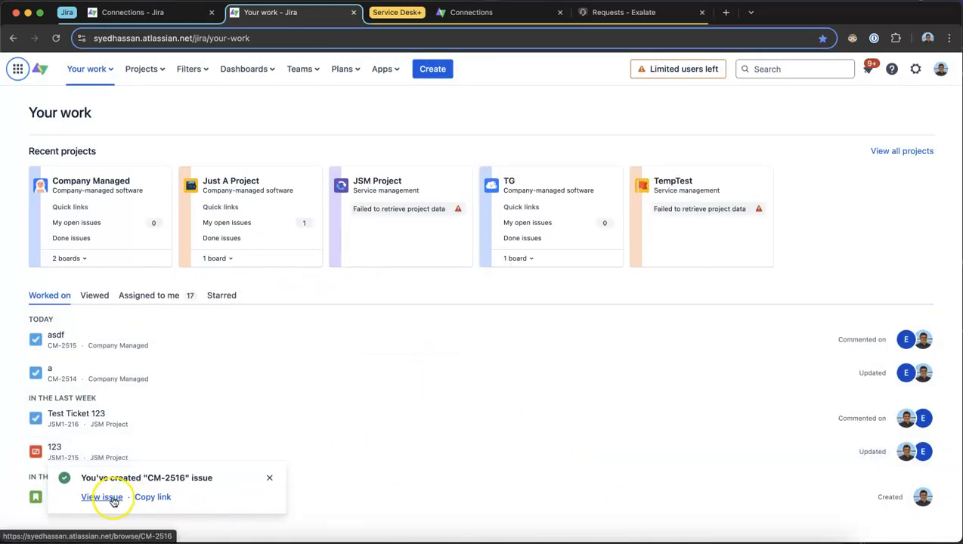
Open the newly created Bug report issue and set its Mood to Angry
click(110, 498)
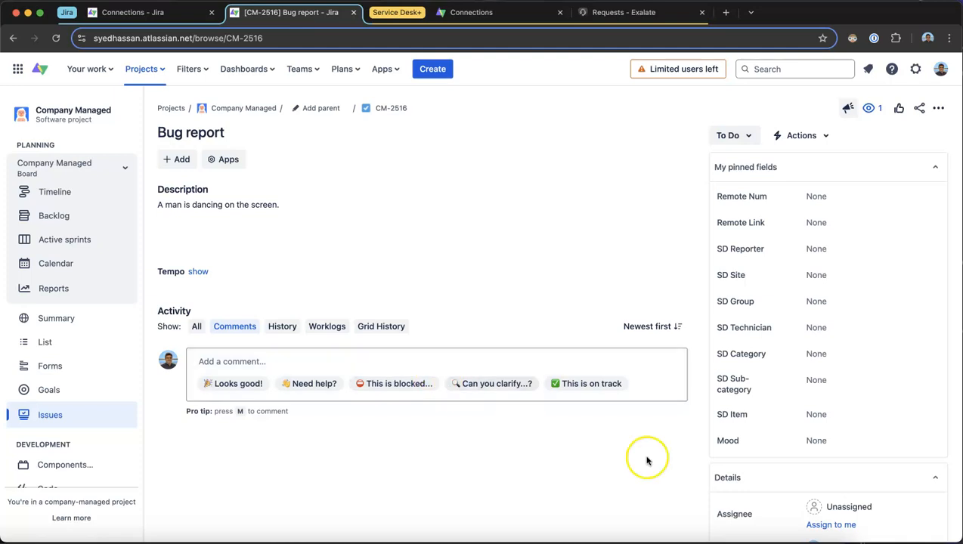
click(818, 442)
click(822, 467)
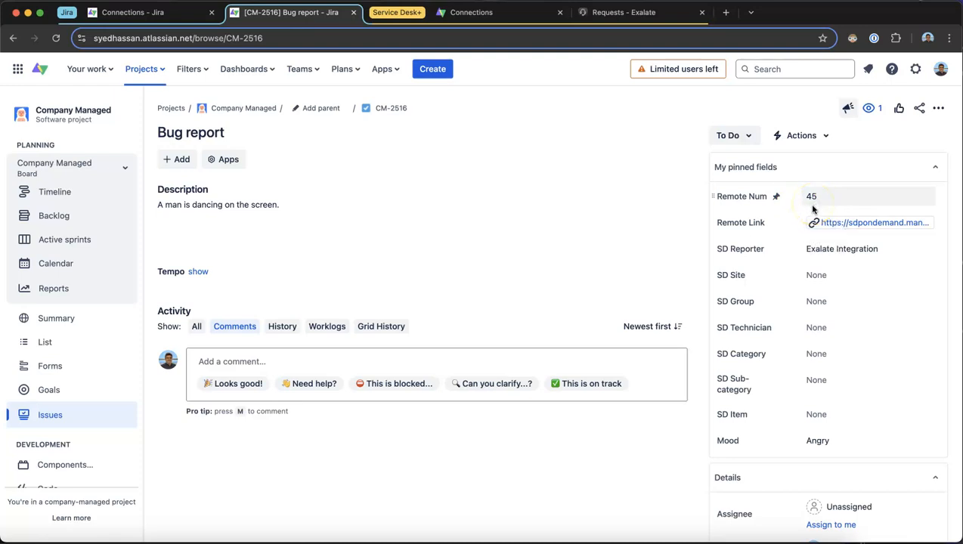
Open the linked Service Desk request from the issue's Remote Link and review its request details and description
click(846, 223)
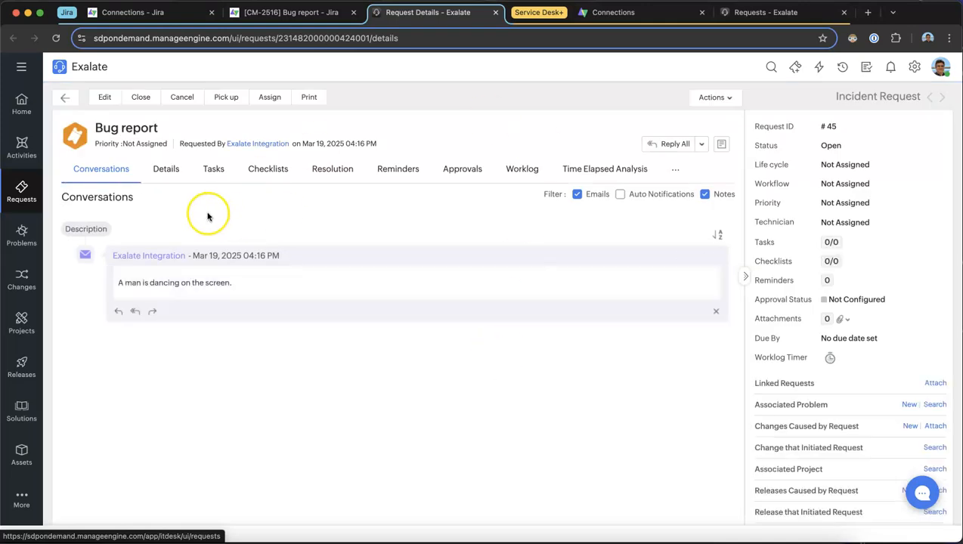
click(152, 172)
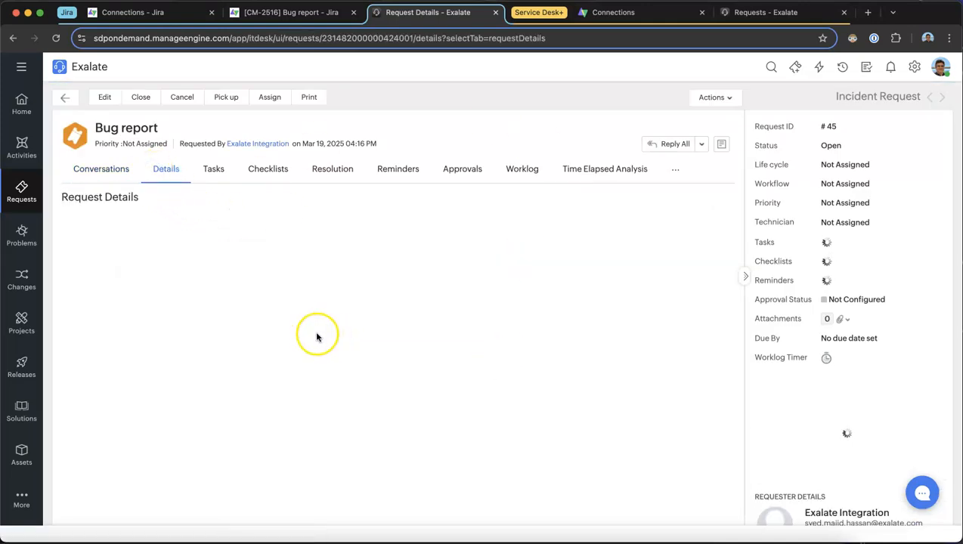
scroll(234, 298, down, 5)
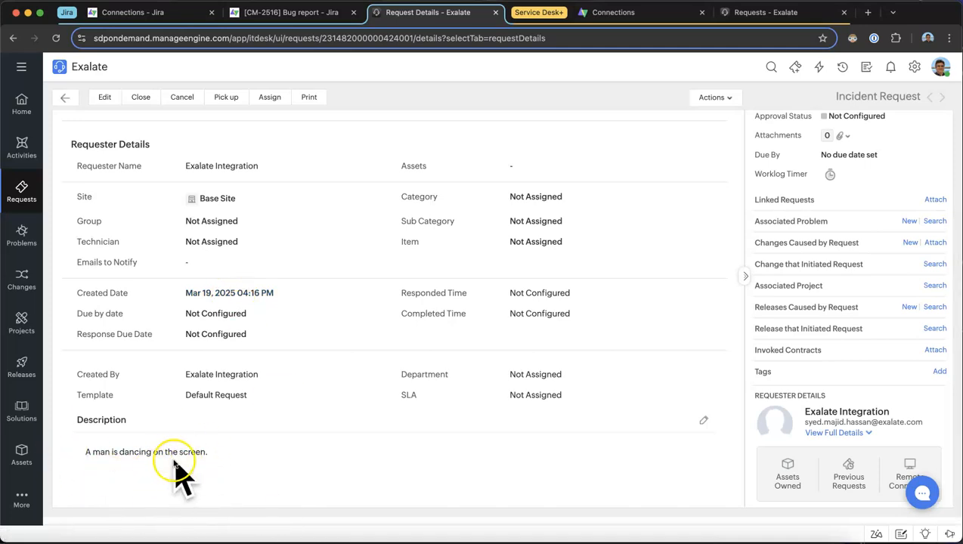
scroll(167, 466, up, 5)
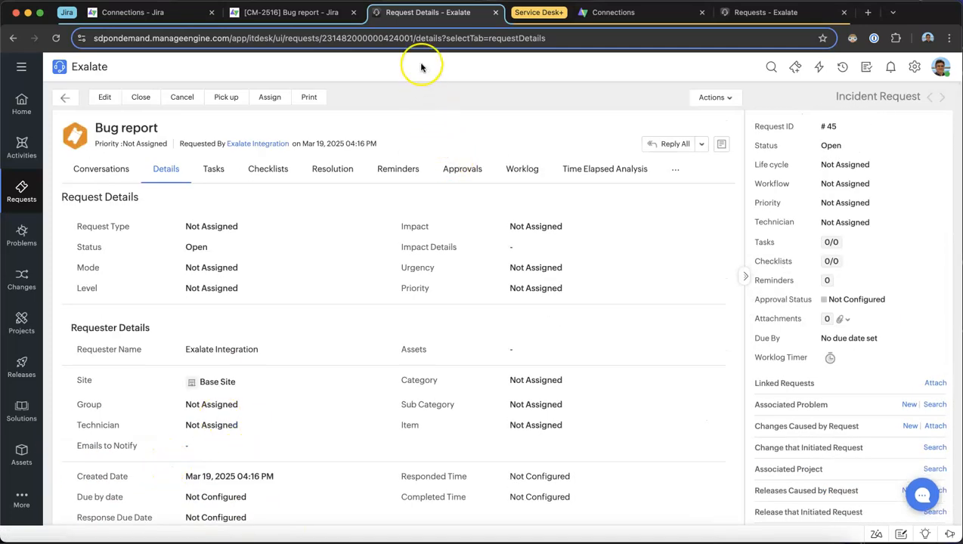
Move the request's browser tab into the Service Desk+ group and close the old Requests tab
drag(412, 12, 586, 15)
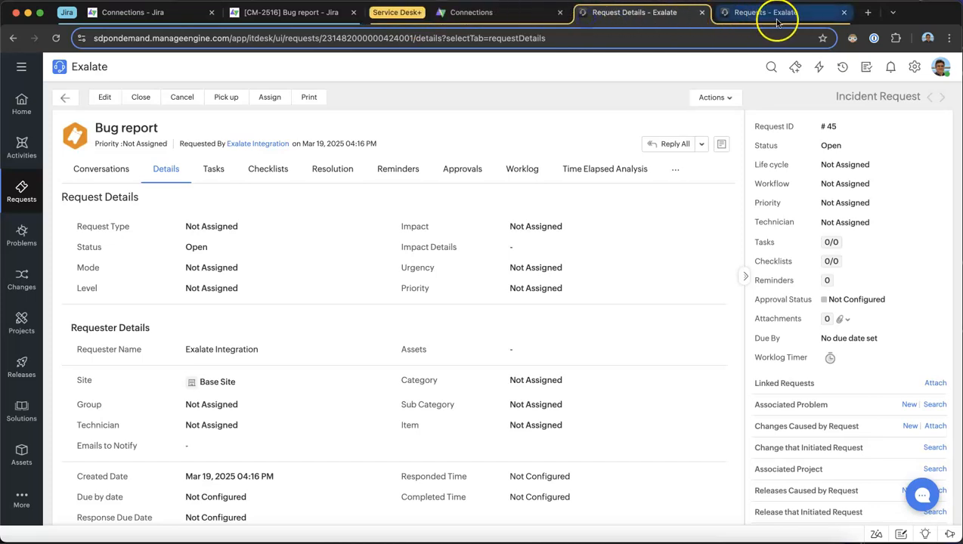
click(844, 13)
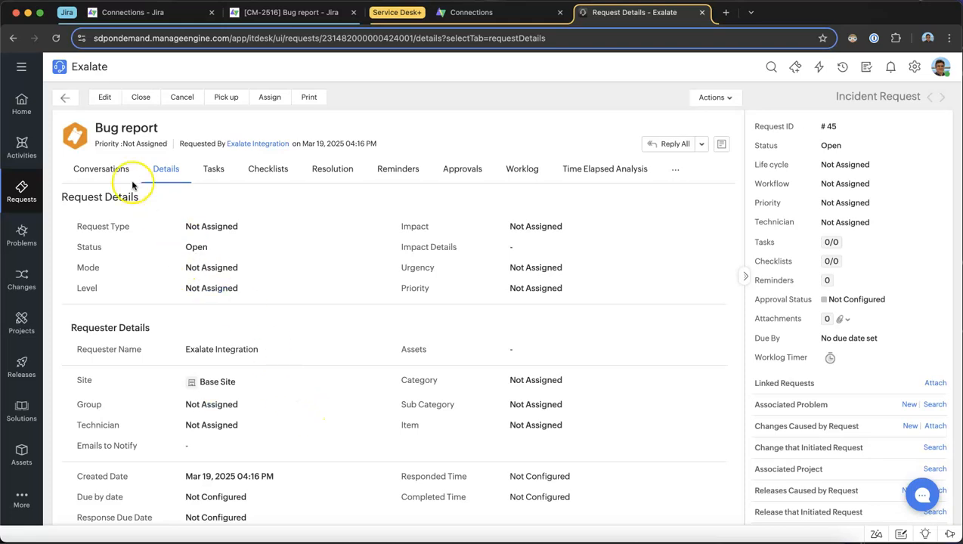
Assign the request to the App Development group and a technician, and check the synced fields in the Jira issue
click(232, 408)
click(339, 408)
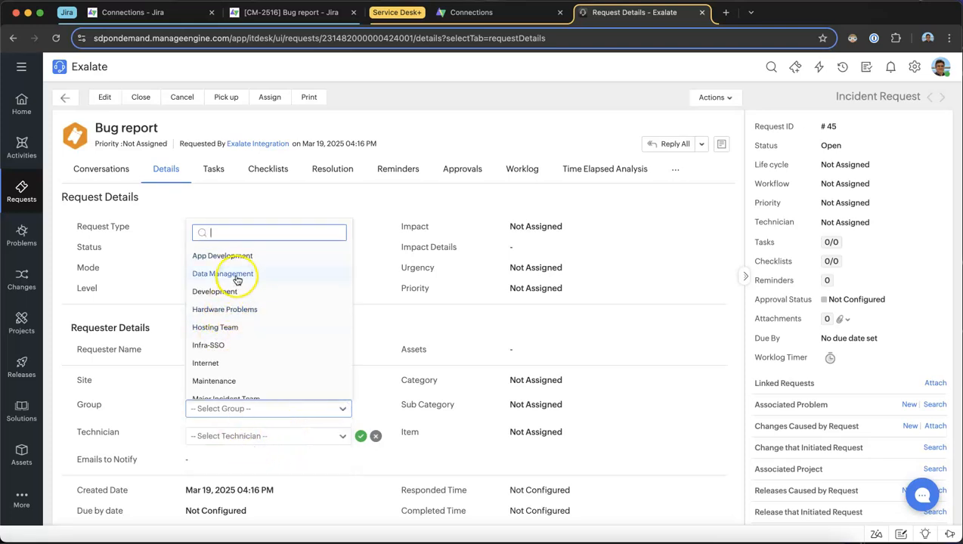
click(231, 255)
click(295, 435)
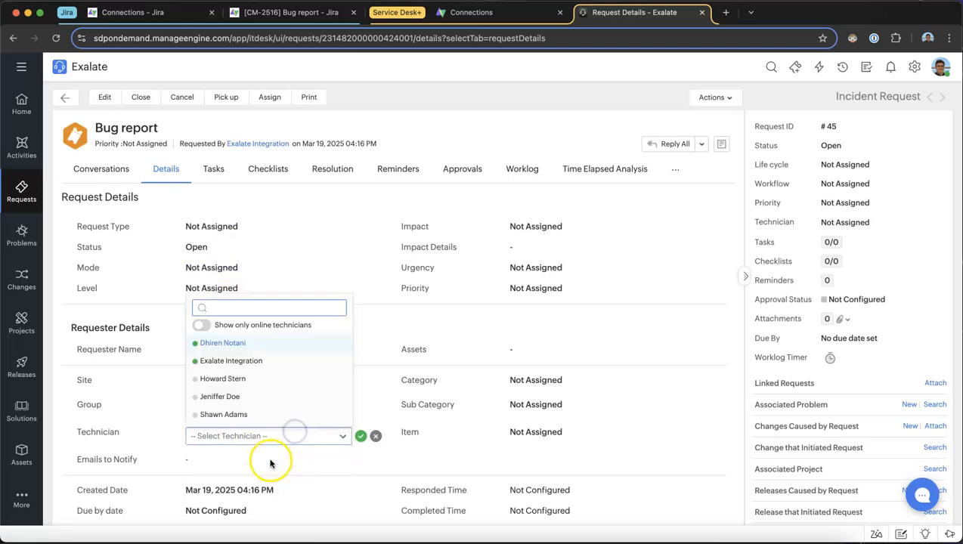
click(226, 381)
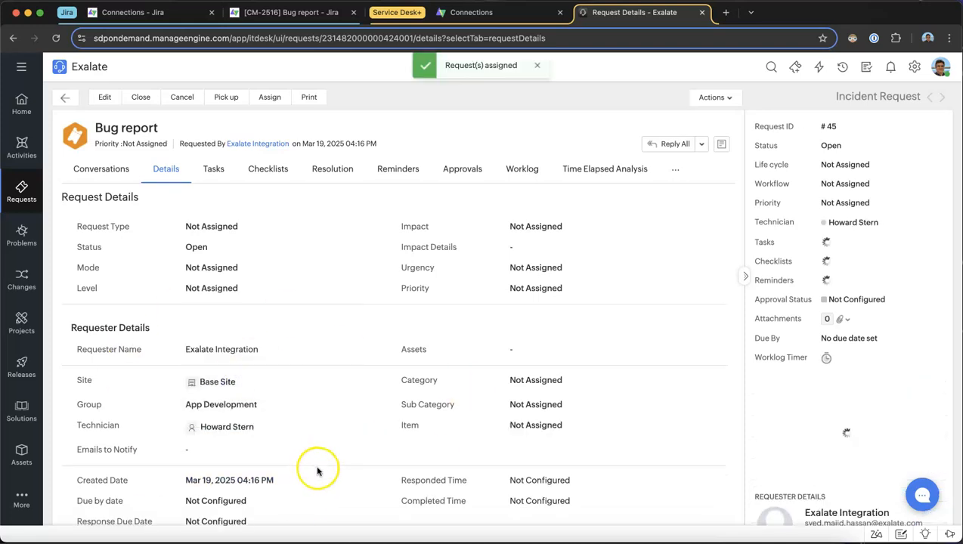
click(302, 14)
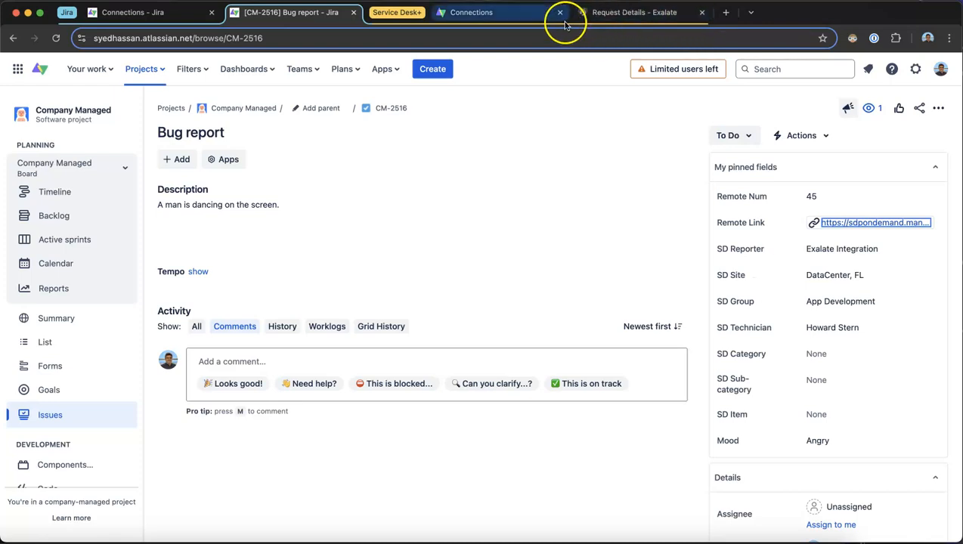
Set the request's category to Hardware, subcategory to Production Servers and item to AIX, and check these fields in the Jira issue
click(612, 12)
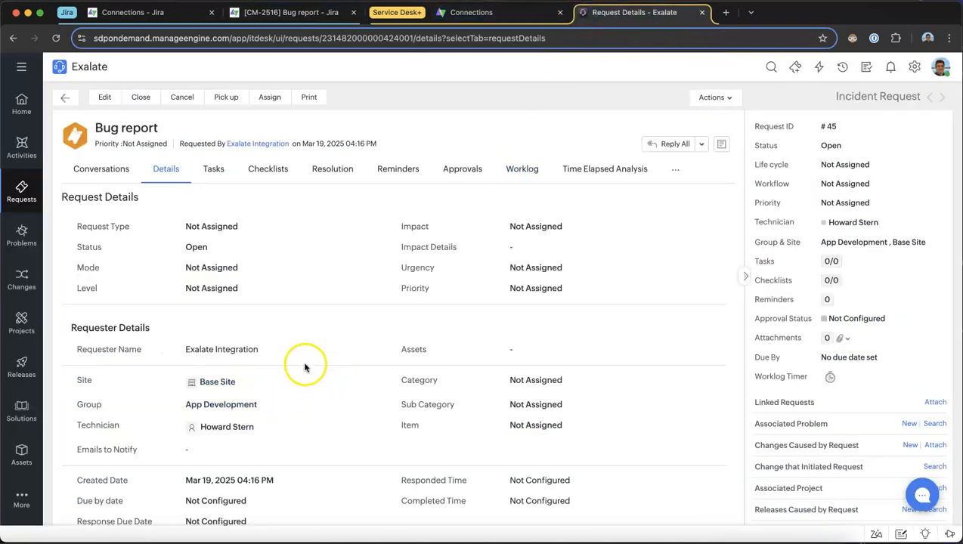
click(553, 415)
click(551, 382)
scroll(552, 316, down, 1)
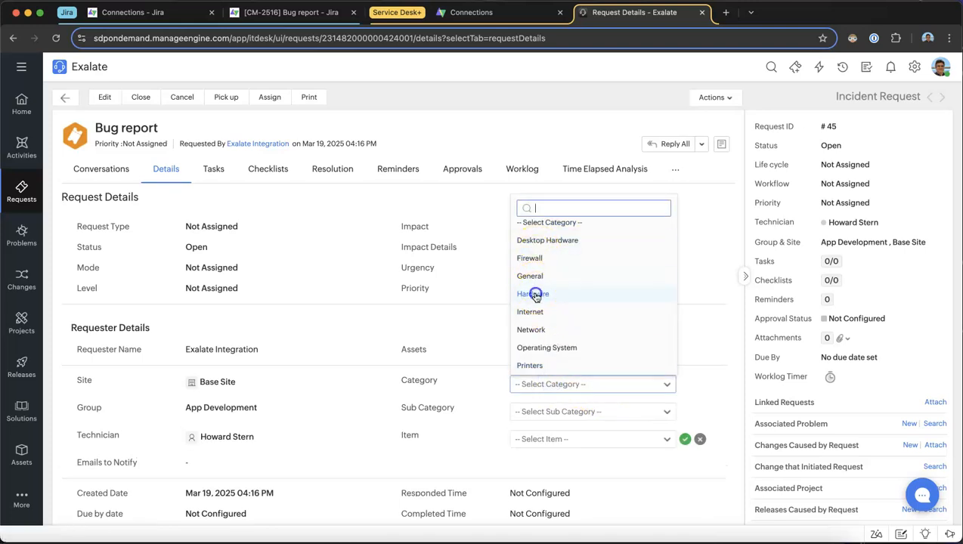
click(535, 295)
click(558, 411)
click(547, 461)
click(554, 441)
click(523, 479)
click(685, 439)
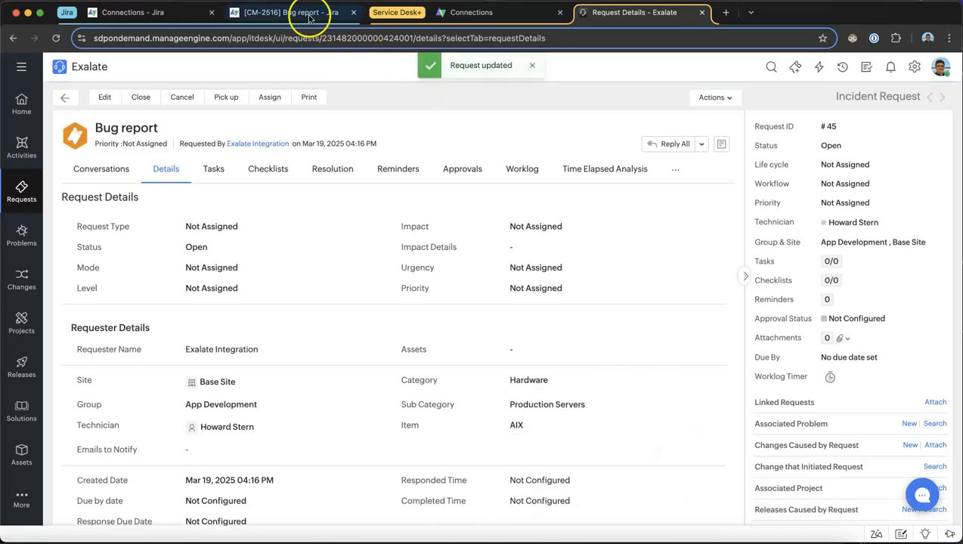
click(301, 12)
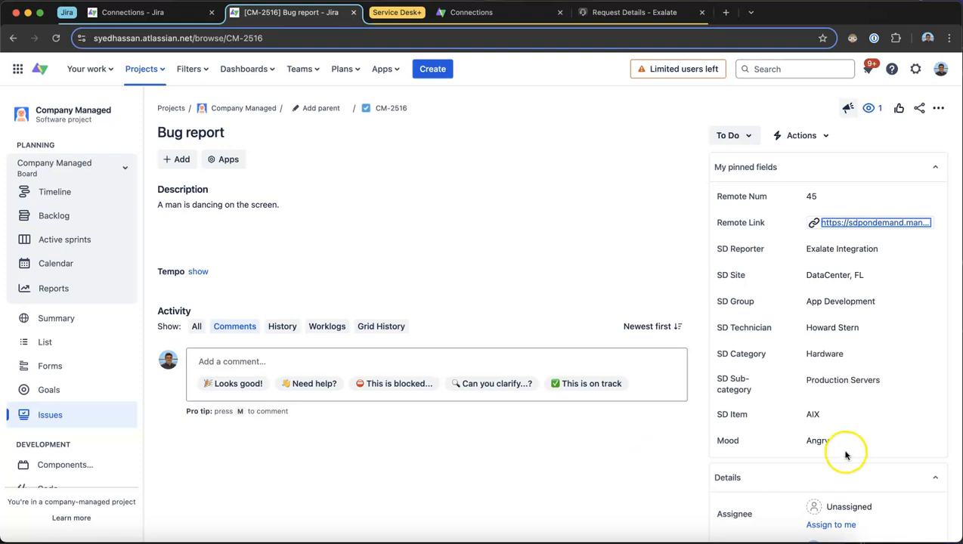
Change the Service Desk request's status to In Progress without a comment and check the status in the Jira issue
click(620, 13)
click(103, 173)
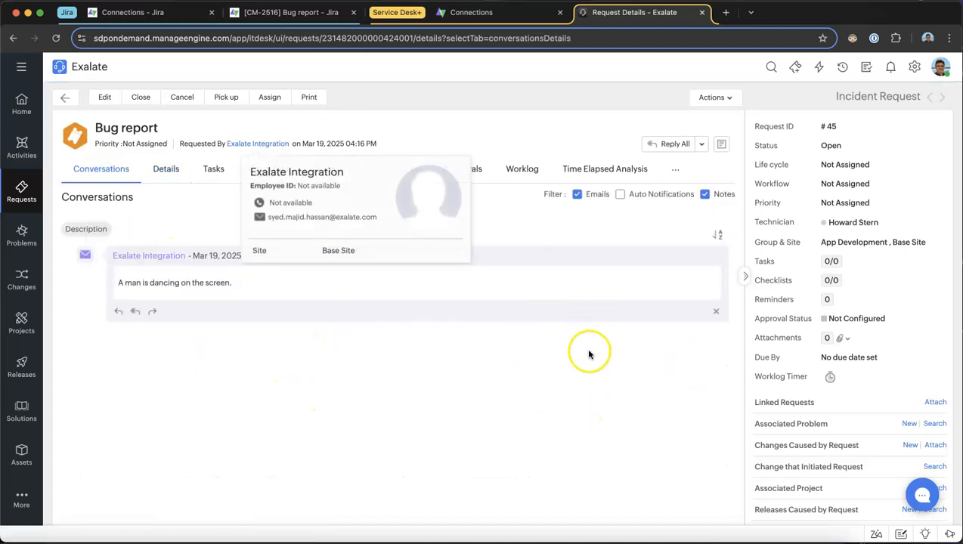
click(161, 169)
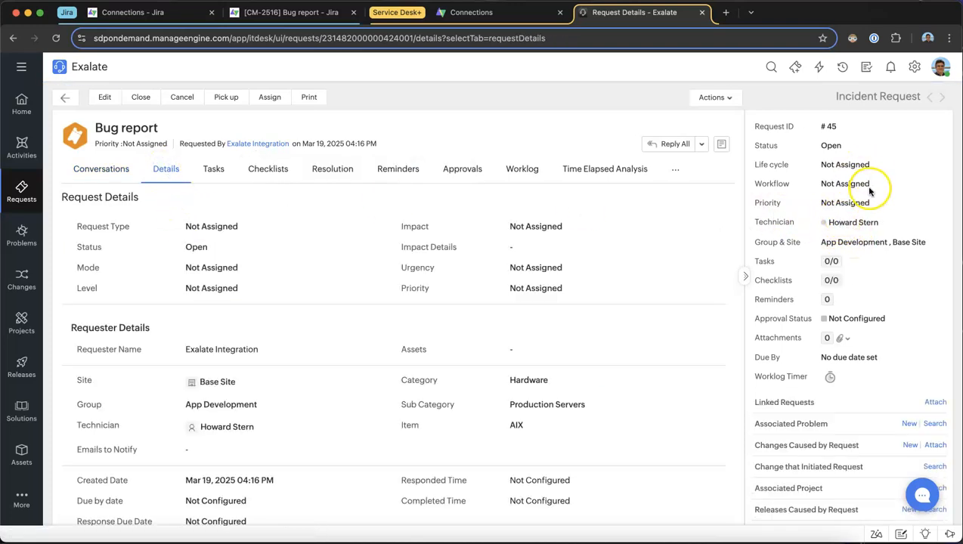
click(835, 145)
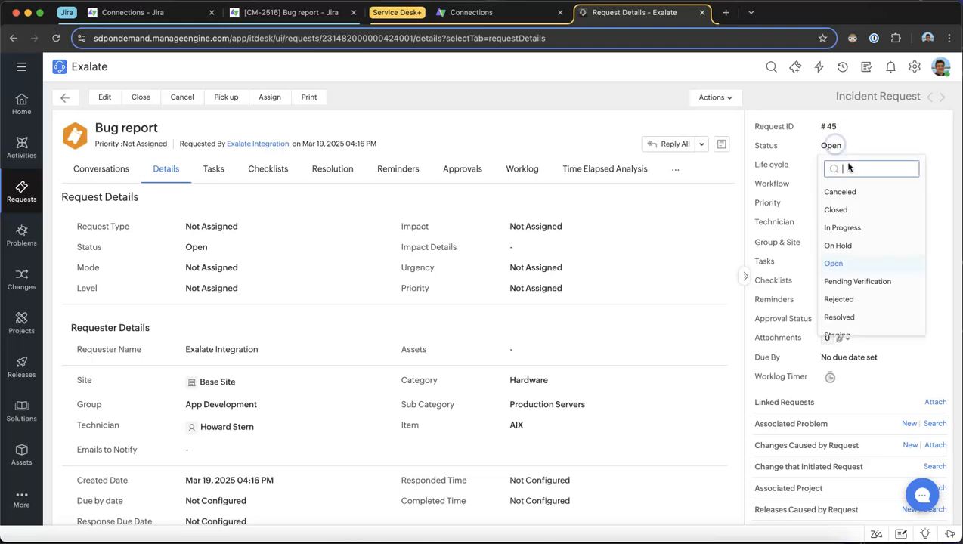
click(845, 229)
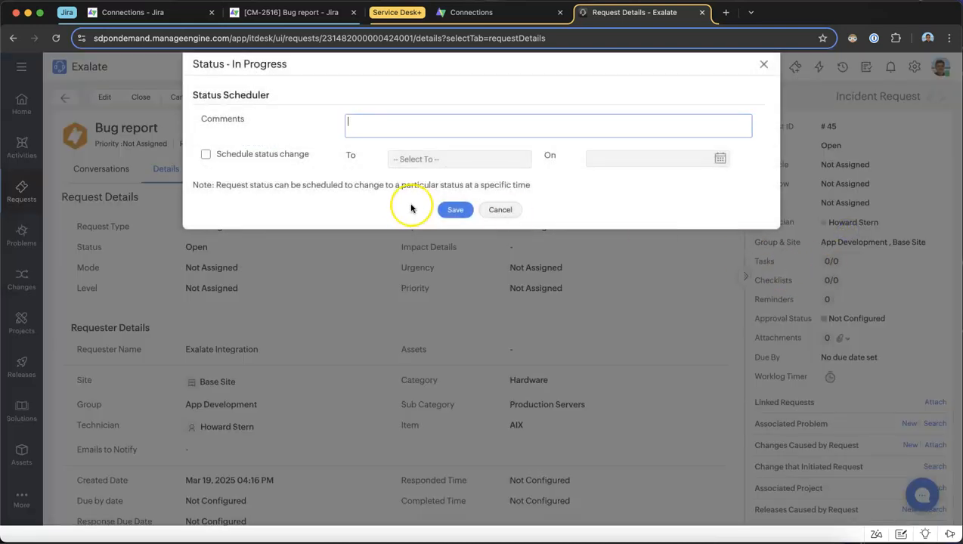
click(439, 211)
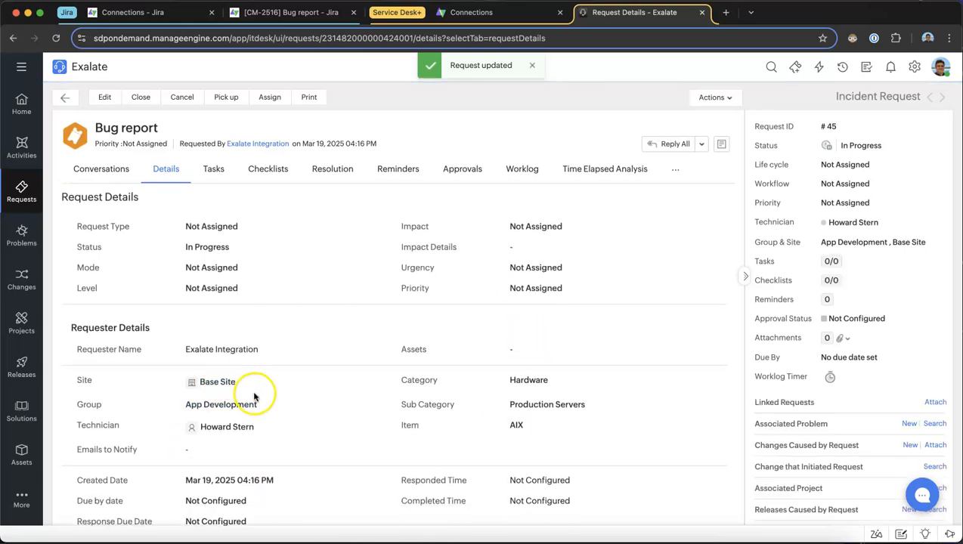
click(311, 13)
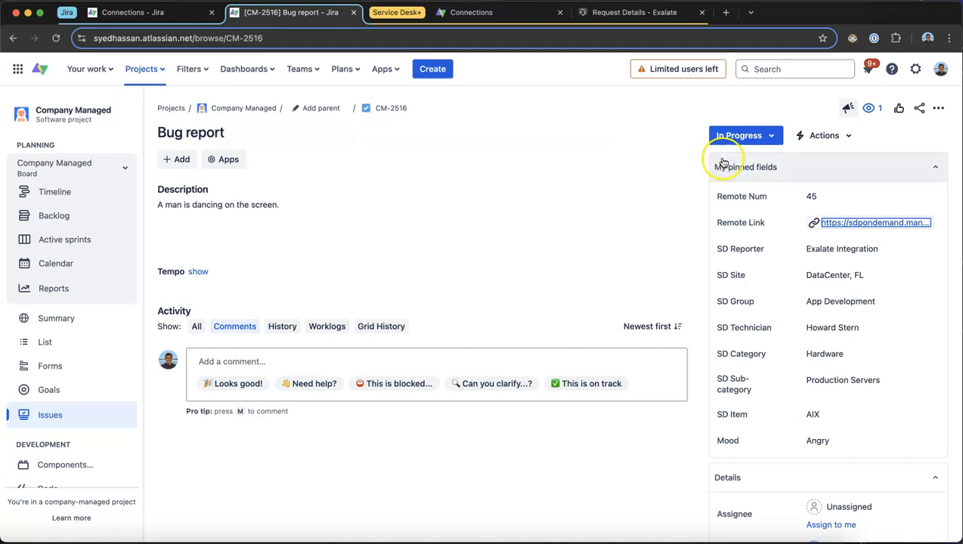
Add a private note to the Service Desk request, hidden from the requester, asking "Why is there no description of this bug?"
click(602, 15)
click(103, 169)
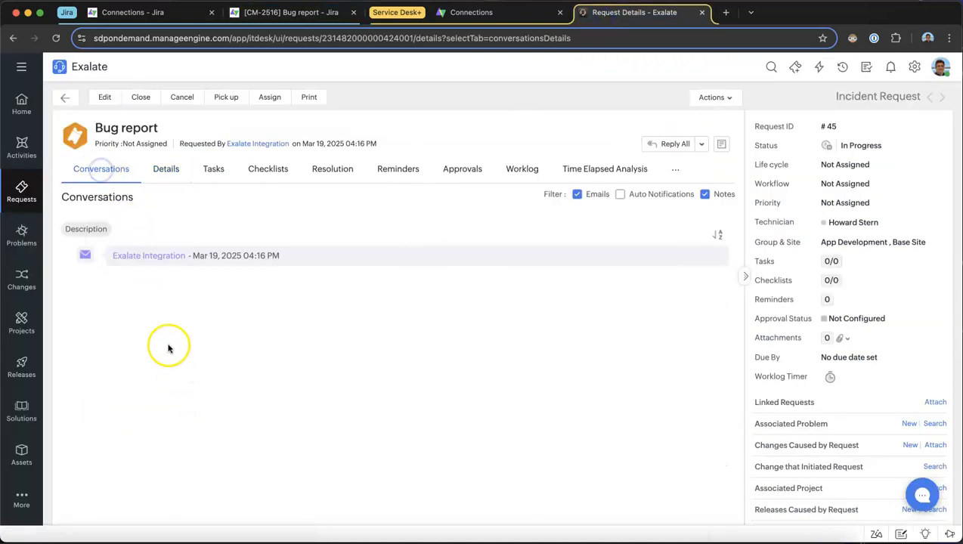
click(721, 144)
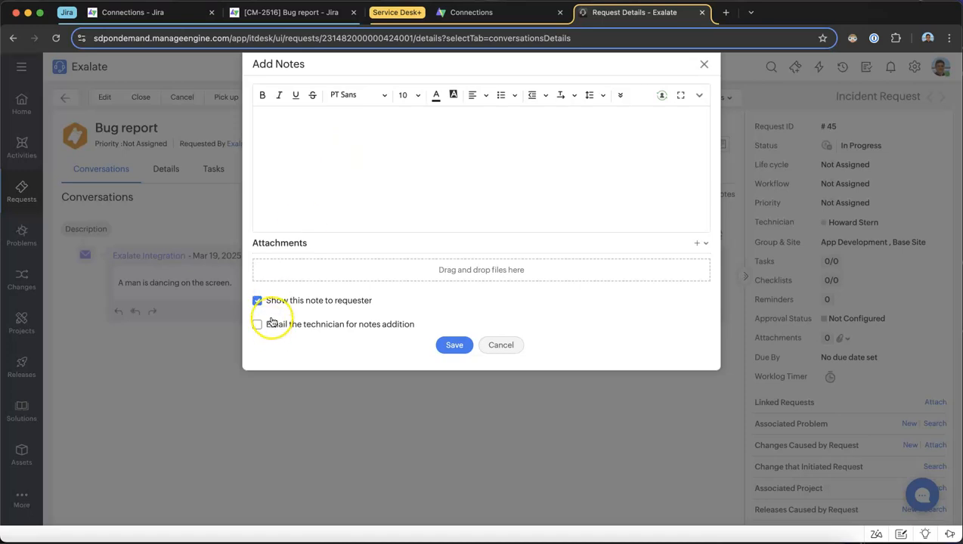
click(330, 128)
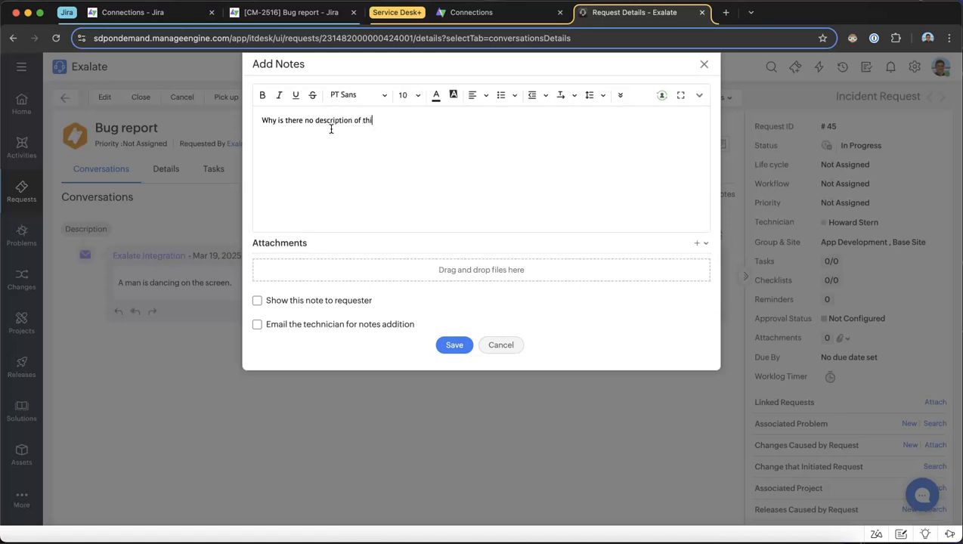
click(452, 345)
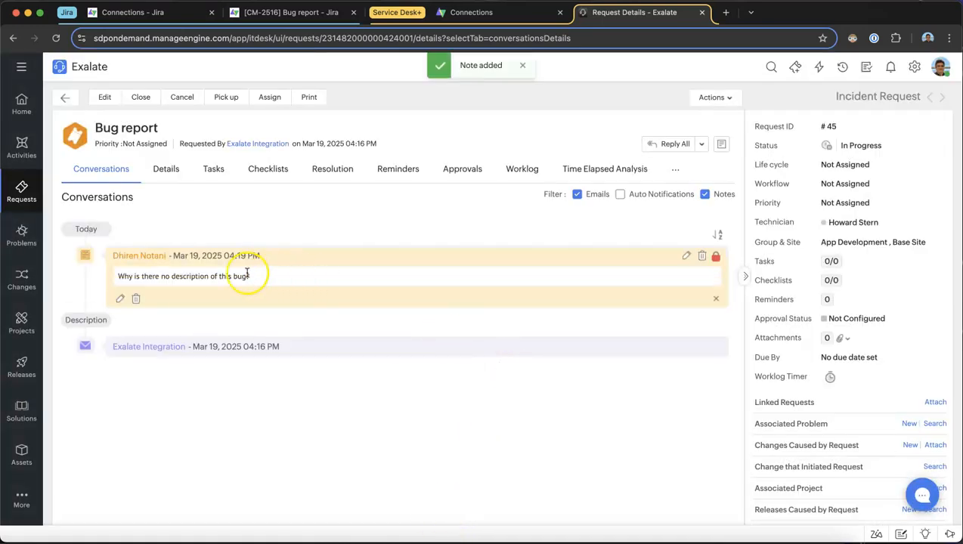
Add a note shown to the requester reading "Can you provide reproduction steps pleasE?"
click(722, 152)
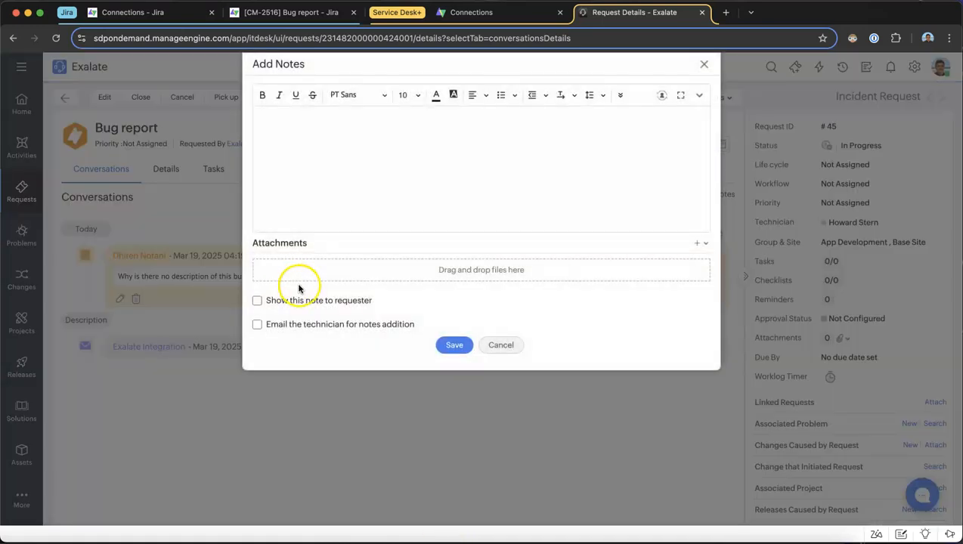
click(258, 301)
click(388, 160)
click(357, 141)
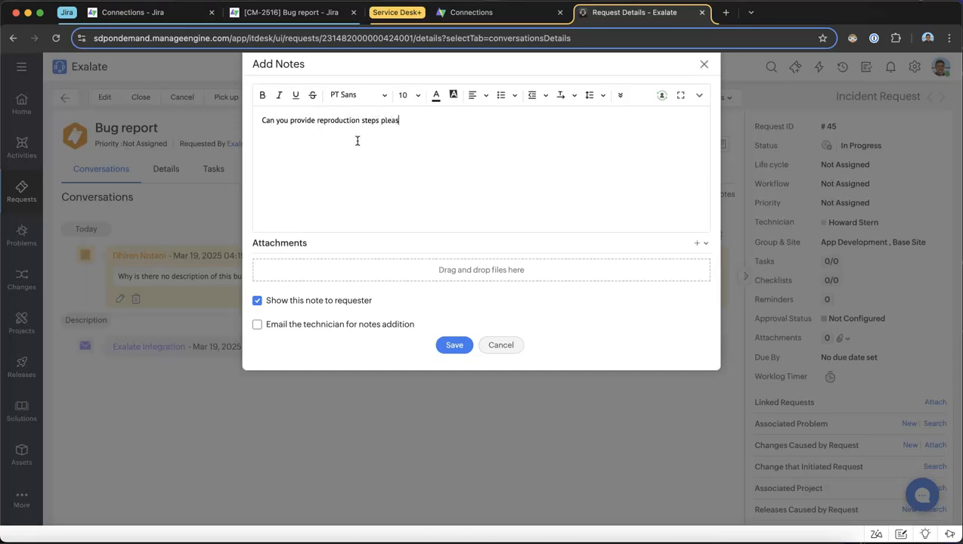
click(458, 350)
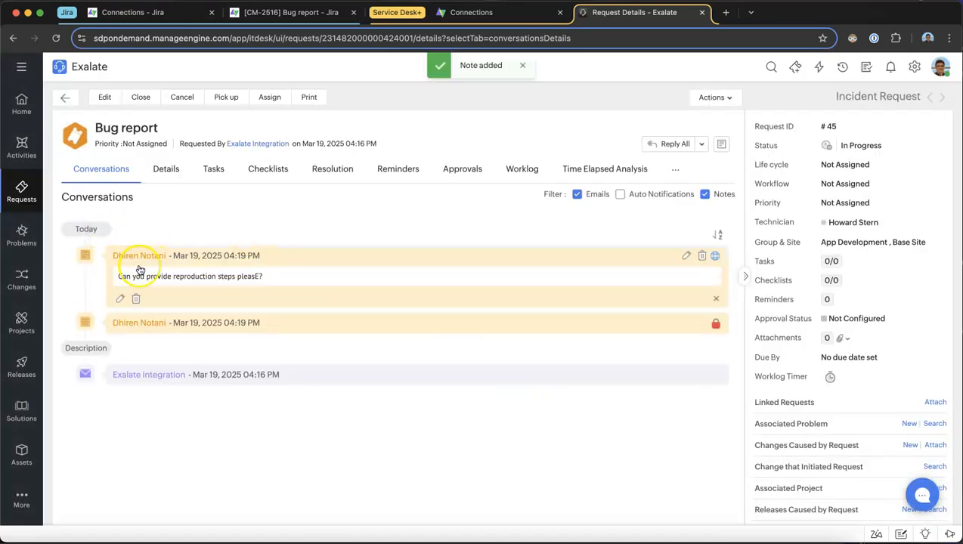
Review the description in the Service Desk request's details and check the Jira issue's comments for the note shown to the requester
click(166, 168)
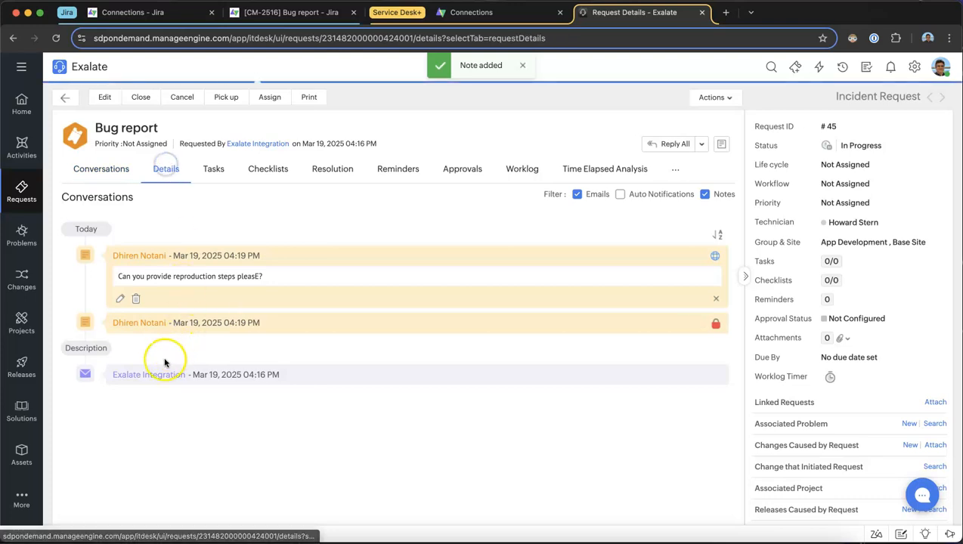
scroll(108, 394, down, 5)
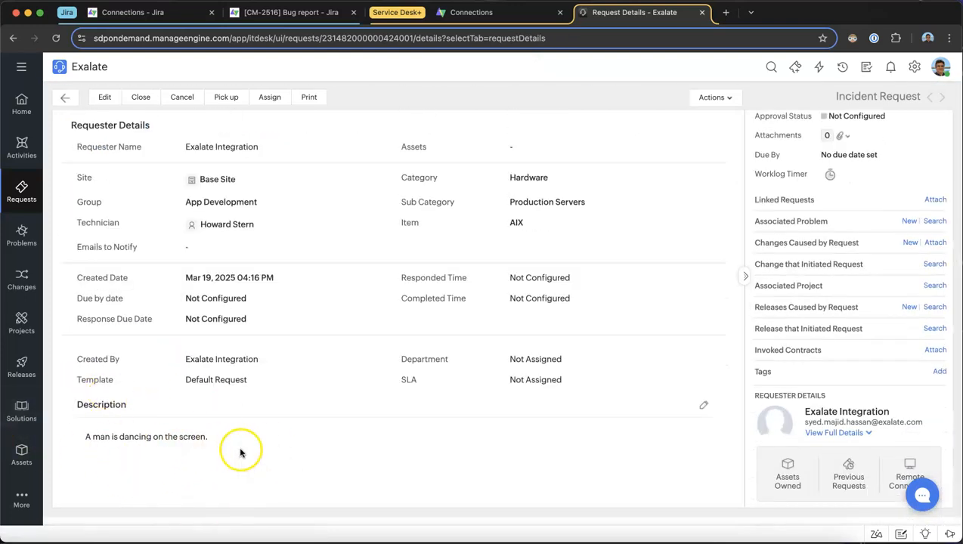
scroll(241, 453, up, 5)
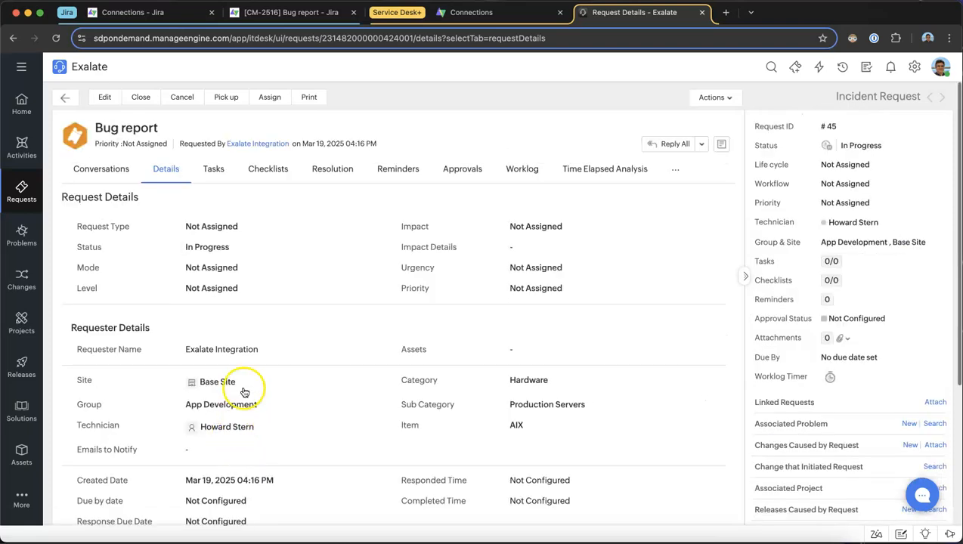
click(288, 14)
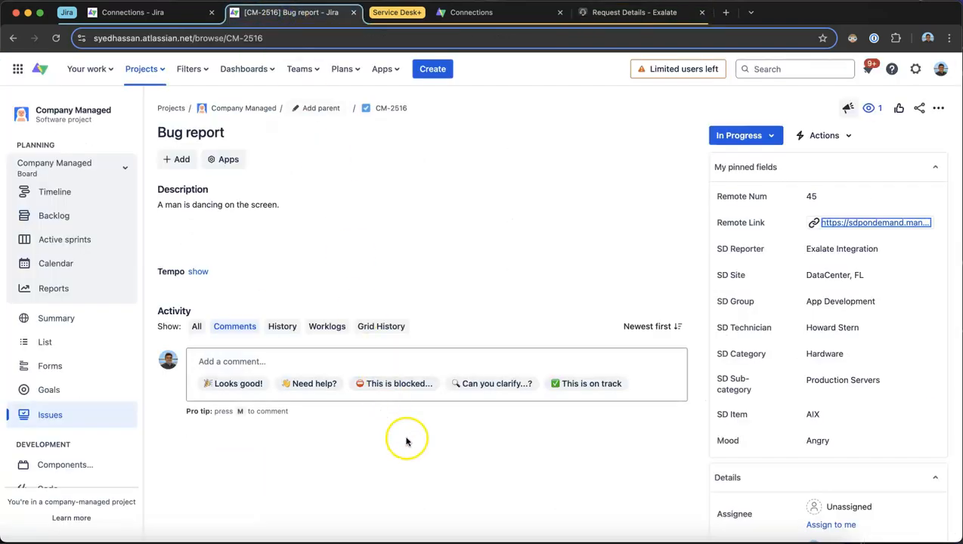
click(337, 460)
drag(337, 459, 182, 464)
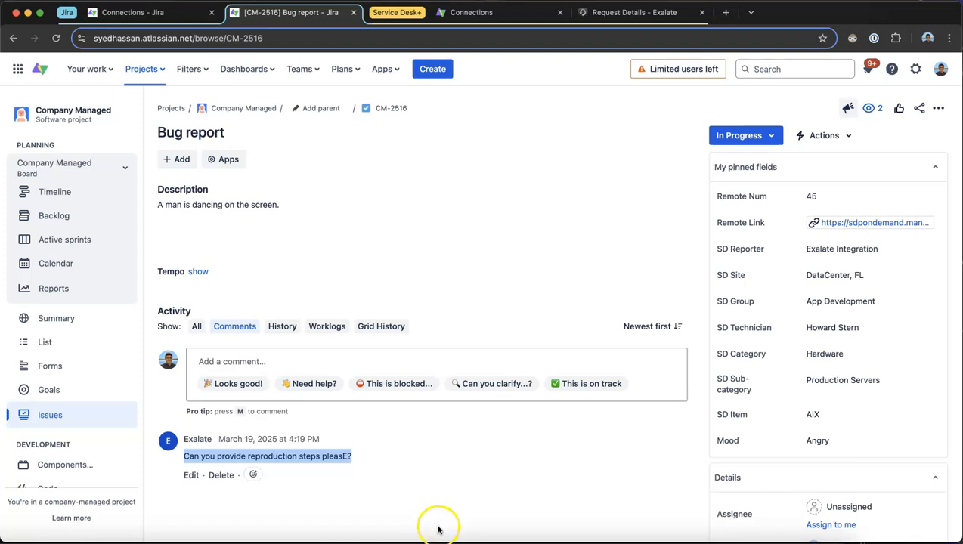
Edit the Jira issue's description and add a "Reproduction steps:" line below the existing text
click(288, 209)
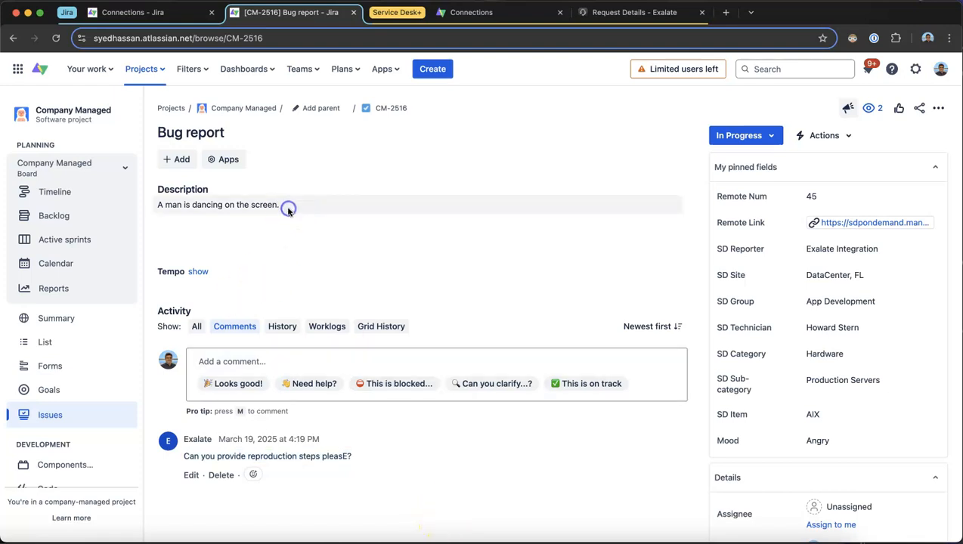
click(287, 211)
click(317, 251)
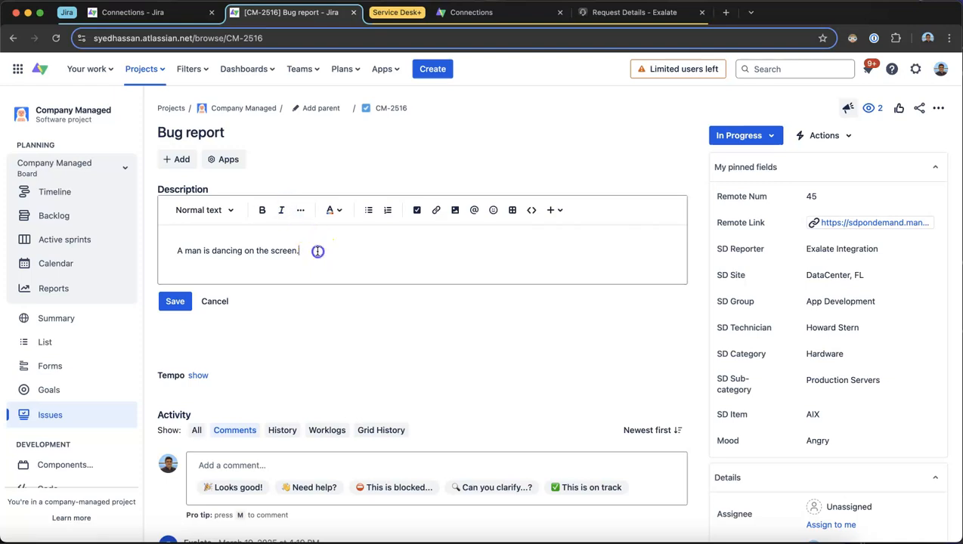
key(Return)
key(Return)
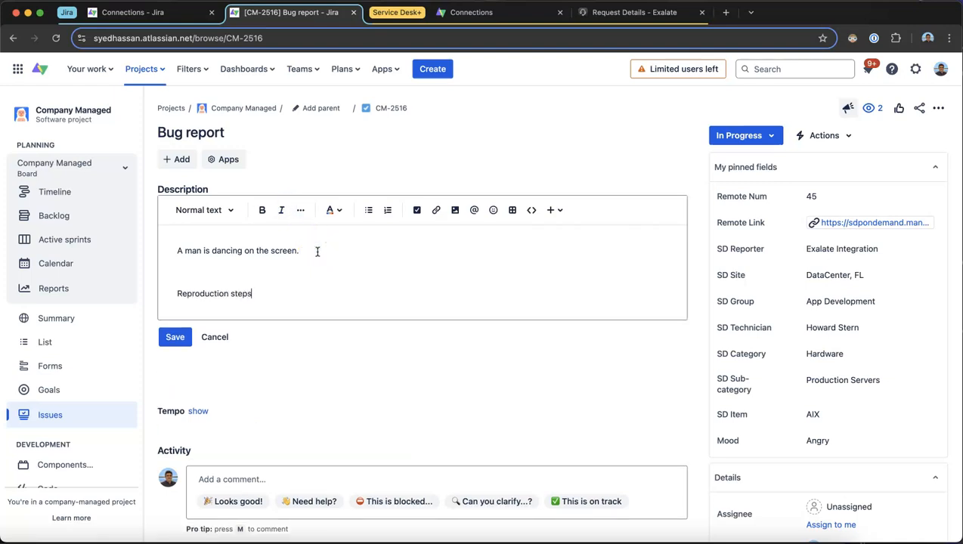
key(Return)
key(BackSpace)
key(BackSpace)
key(BackSpace)
text(:)
key(Return)
Add a numbered list under the reproduction steps line with "Click here", "Click there" and "You see man dancing"
text(1. )
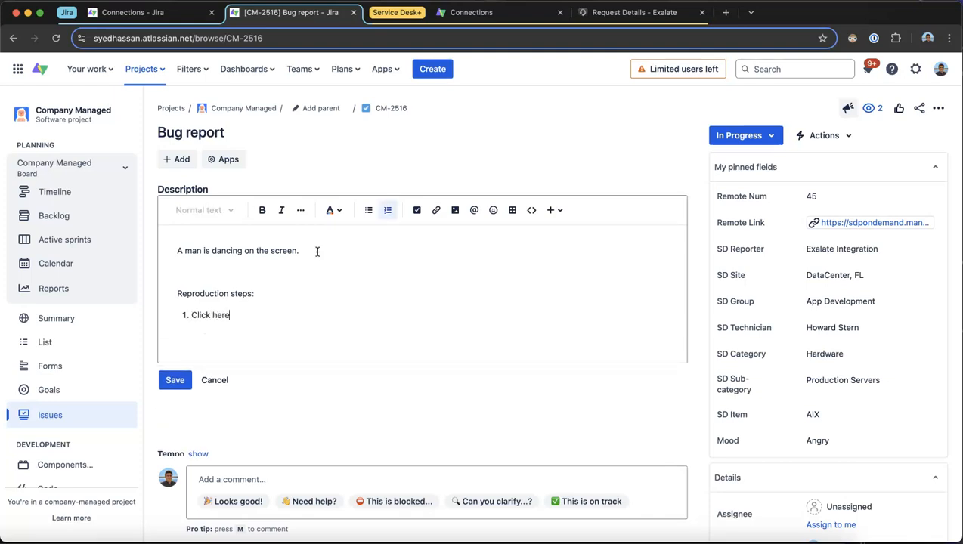
text(Click here)
key(Return)
text(Click there)
key(Return)
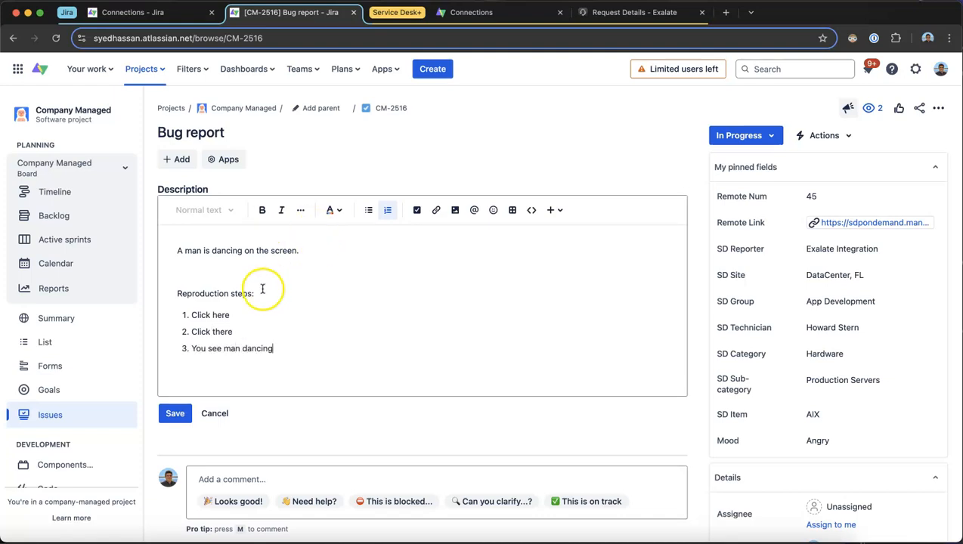
Make the "Reproduction steps:" line bold and save the issue's description
drag(263, 292, 163, 294)
click(261, 212)
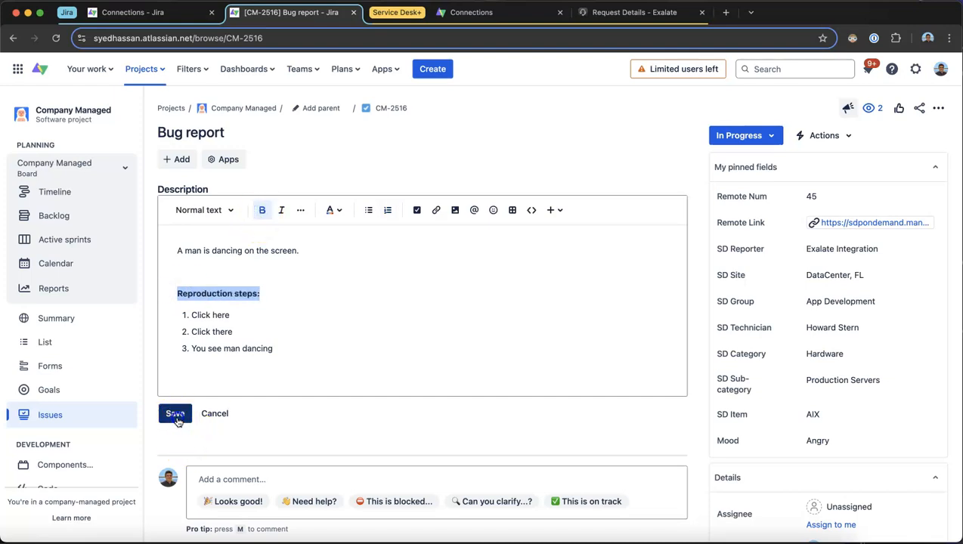
click(175, 413)
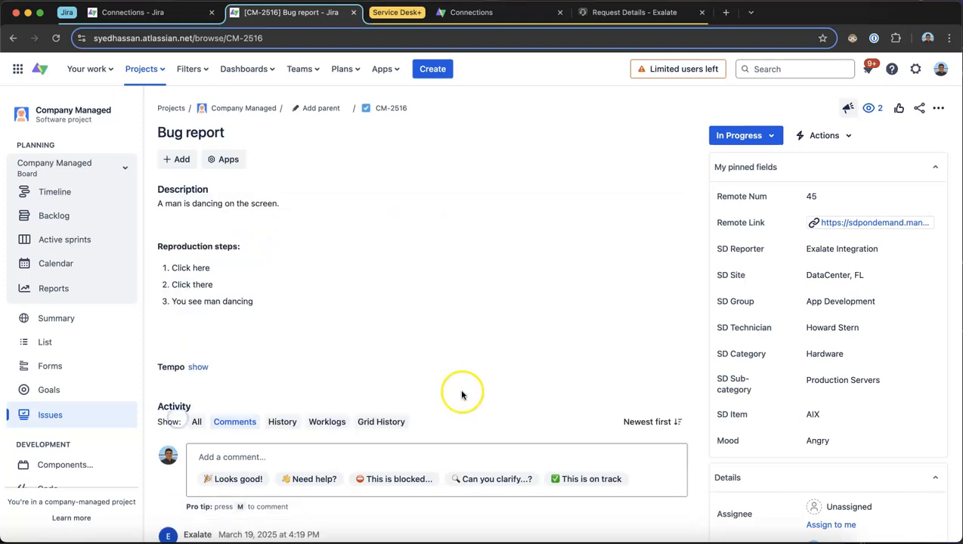
Add a comment to the Jira issue reading "Steps updated. Please fix it"
click(242, 457)
text(Steps udpat)
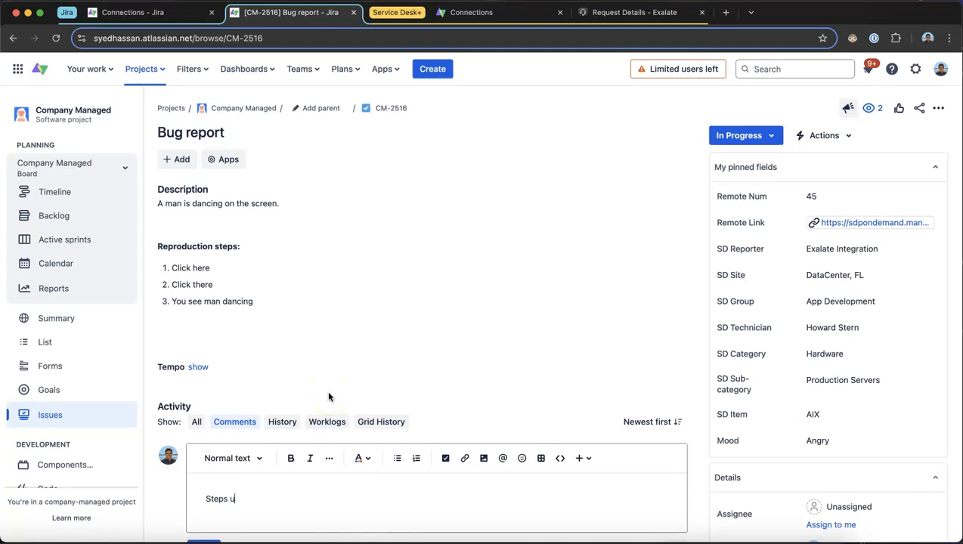
key(BackSpace)
key(BackSpace)
key(BackSpace)
key(BackSpace)
text(pdated. Ple)
key(BackSpace)
text(lease fix it)
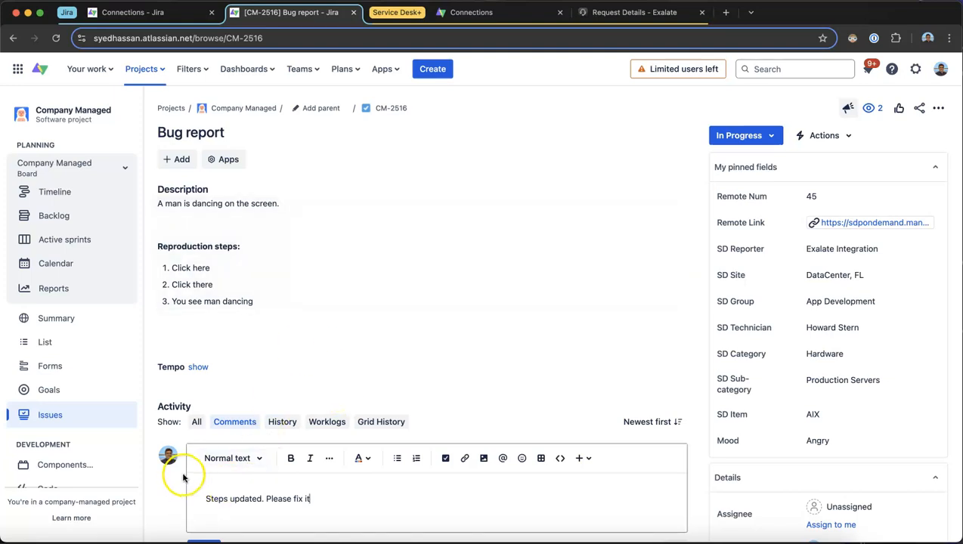
scroll(189, 446, down, 3)
click(204, 430)
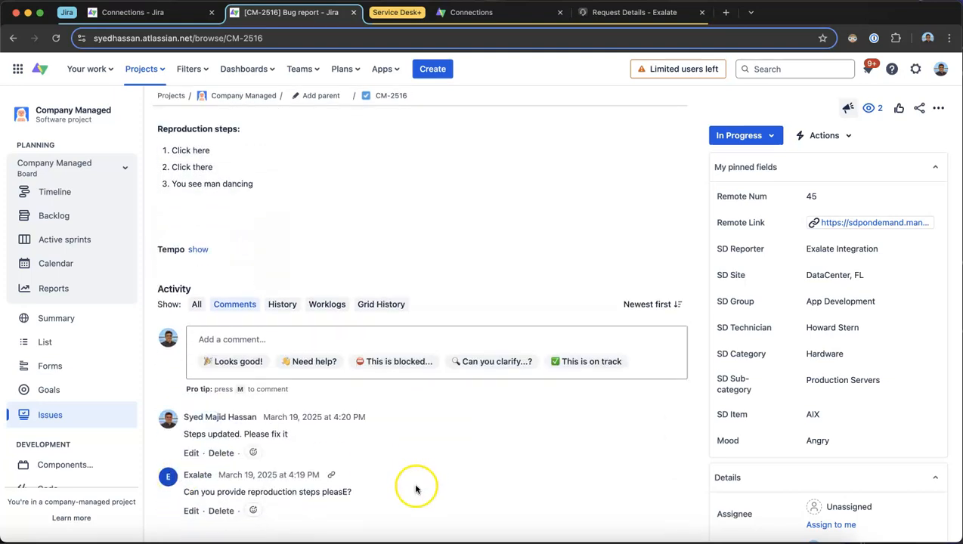
Check the Service Desk request's conversations for the Jira comment and its details for the description with reproduction steps
scroll(310, 337, up, 1)
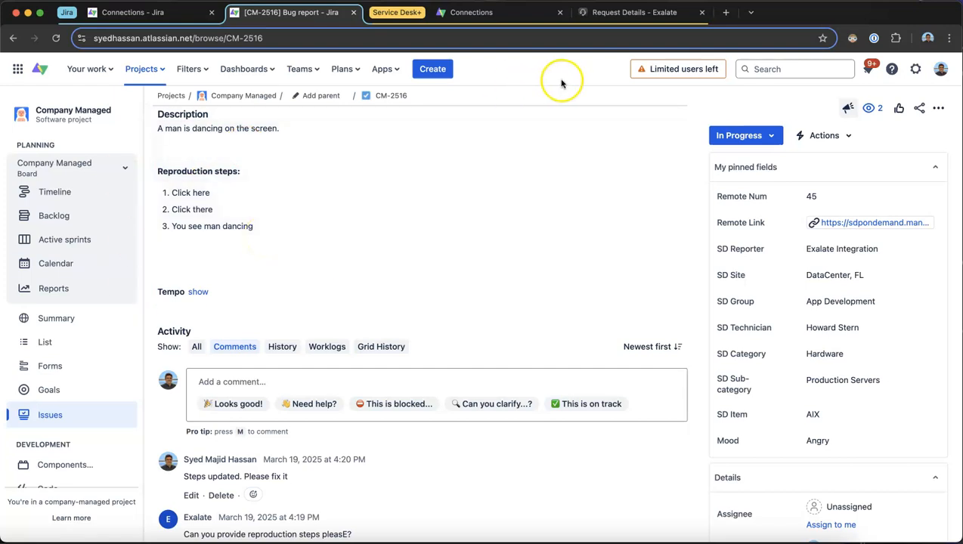
click(594, 14)
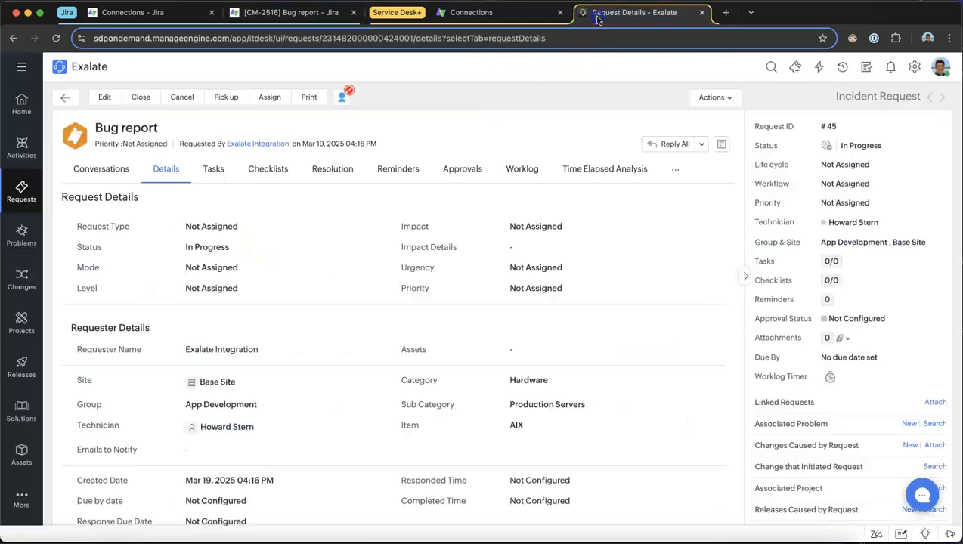
click(101, 171)
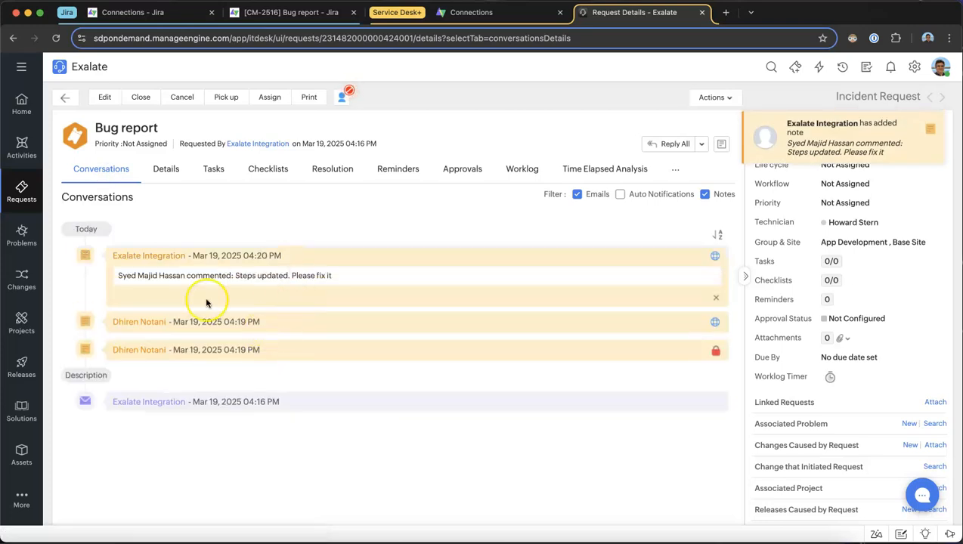
drag(378, 278, 234, 277)
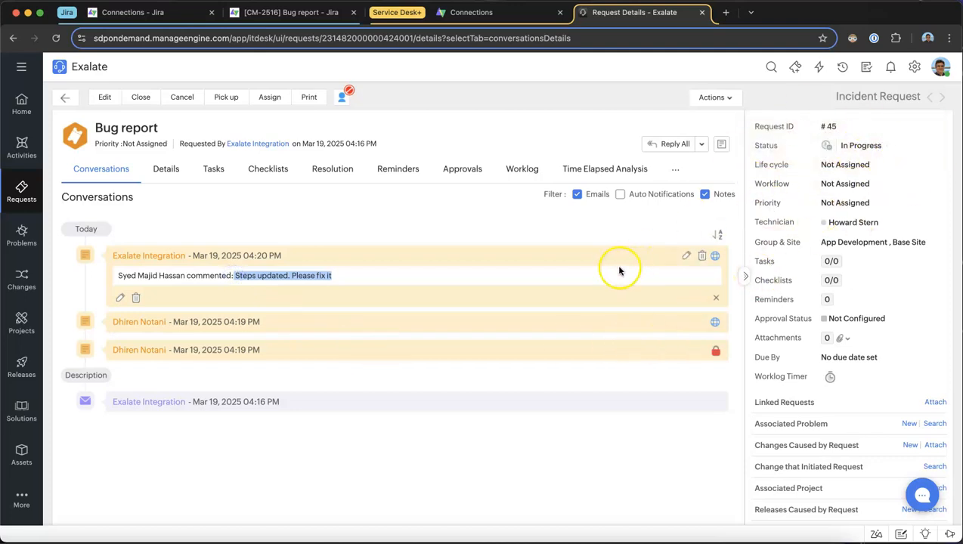
click(163, 168)
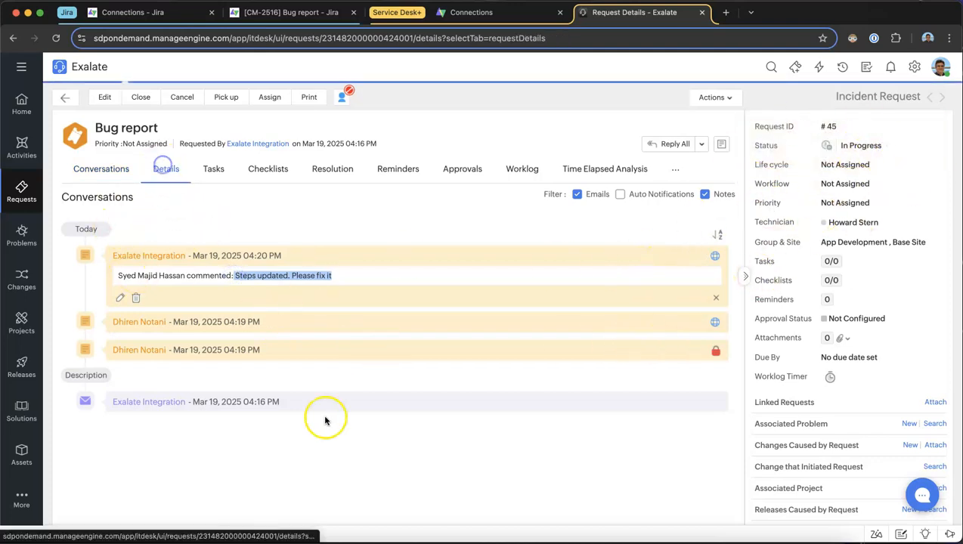
scroll(323, 421, down, 3)
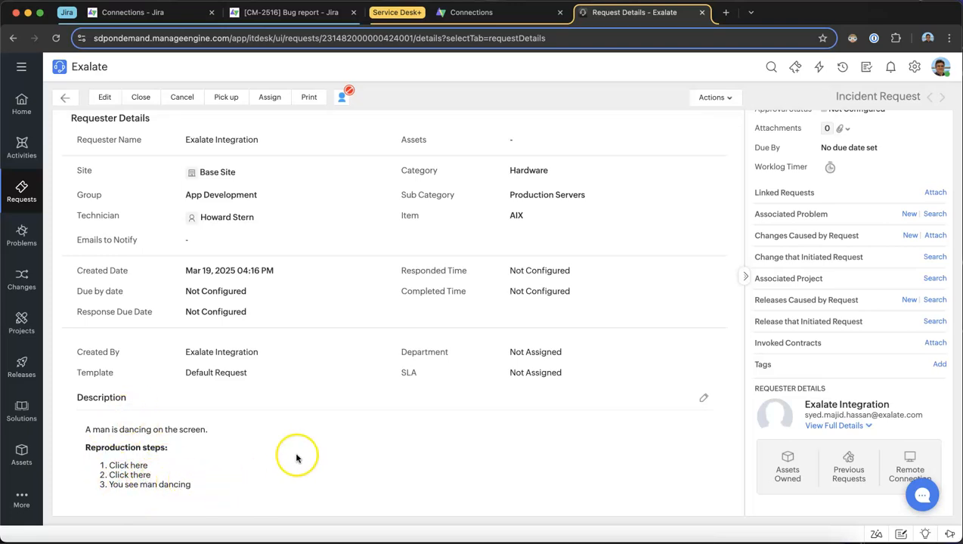
scroll(340, 365, up, 5)
Add a note to the Service Desk request reading "The bus is fixed. the man is no more" and show it to the requester
click(106, 169)
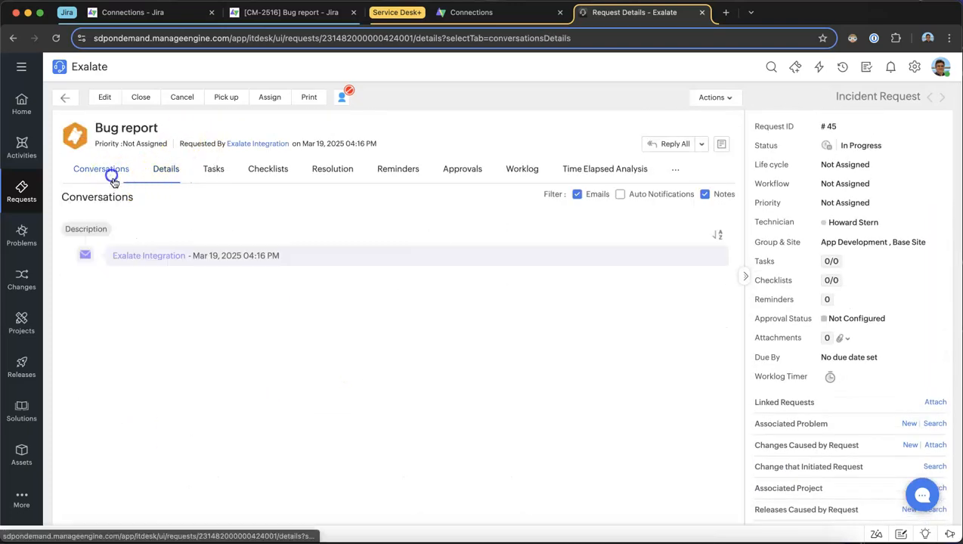
click(721, 145)
click(305, 168)
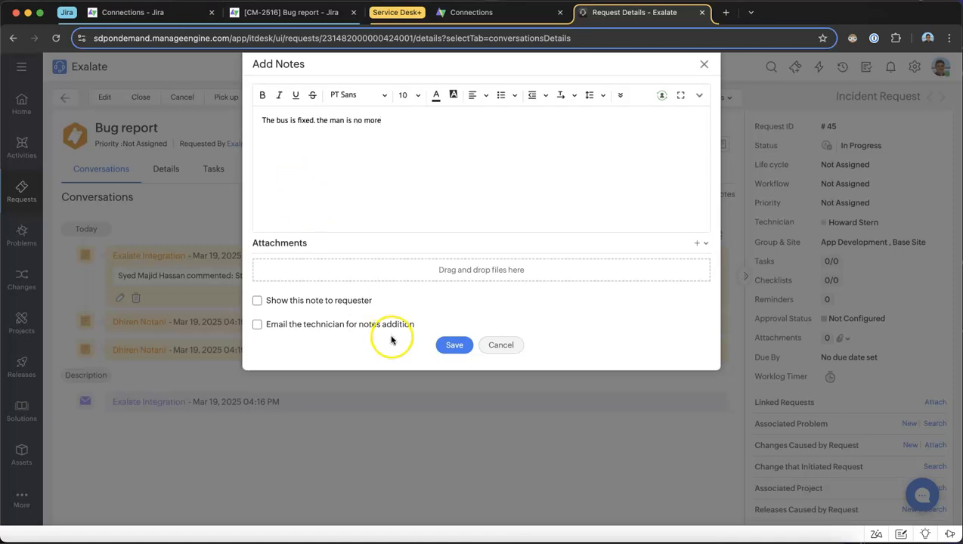
click(257, 301)
click(453, 347)
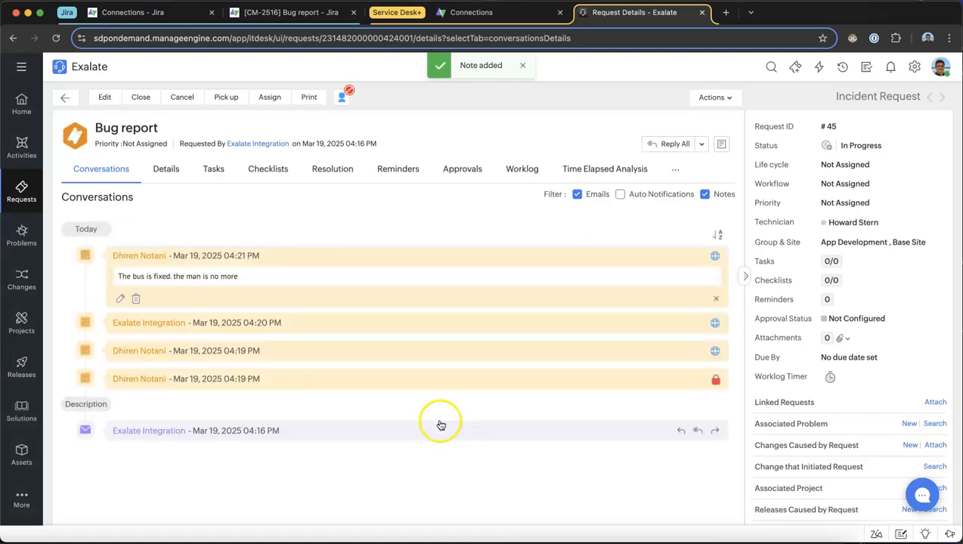
Edit the Service Desk request to attach the file family.png and update the request
click(163, 168)
click(104, 98)
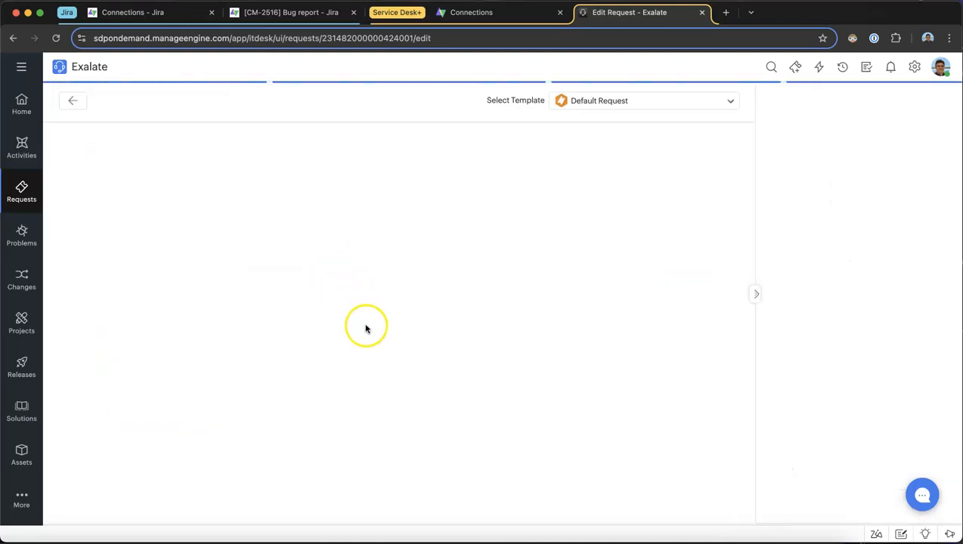
scroll(329, 355, down, 10)
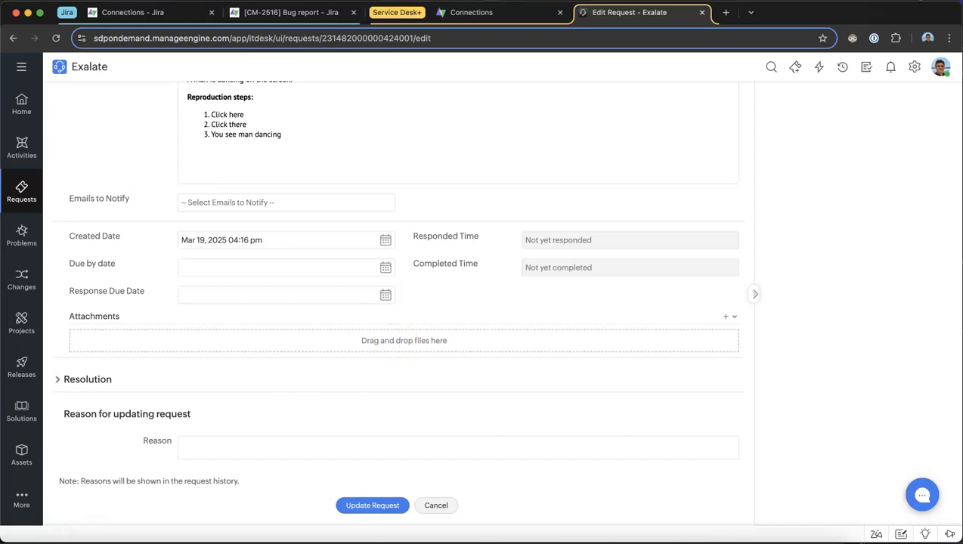
key(super+Tab)
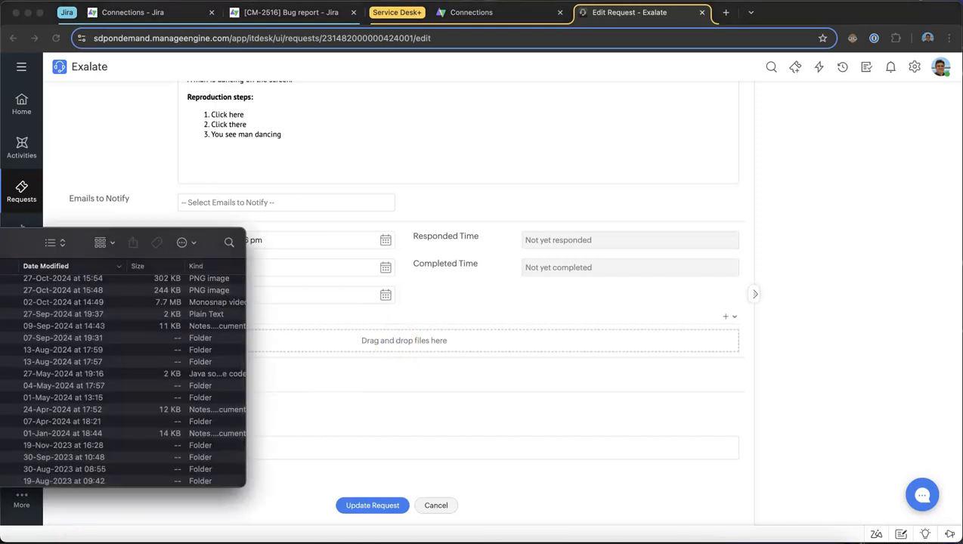
scroll(123, 379, up, 3)
drag(114, 368, 448, 370)
scroll(378, 473, down, 1)
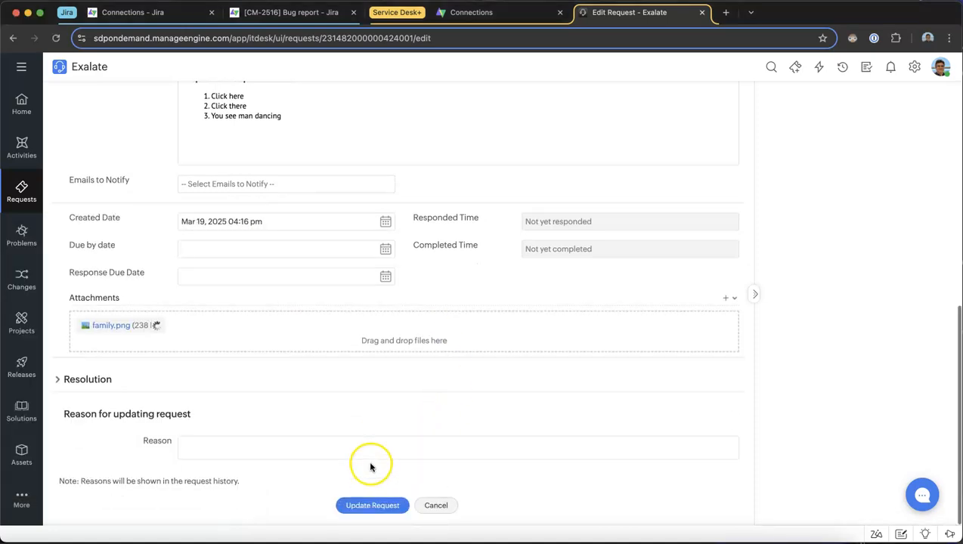
click(365, 507)
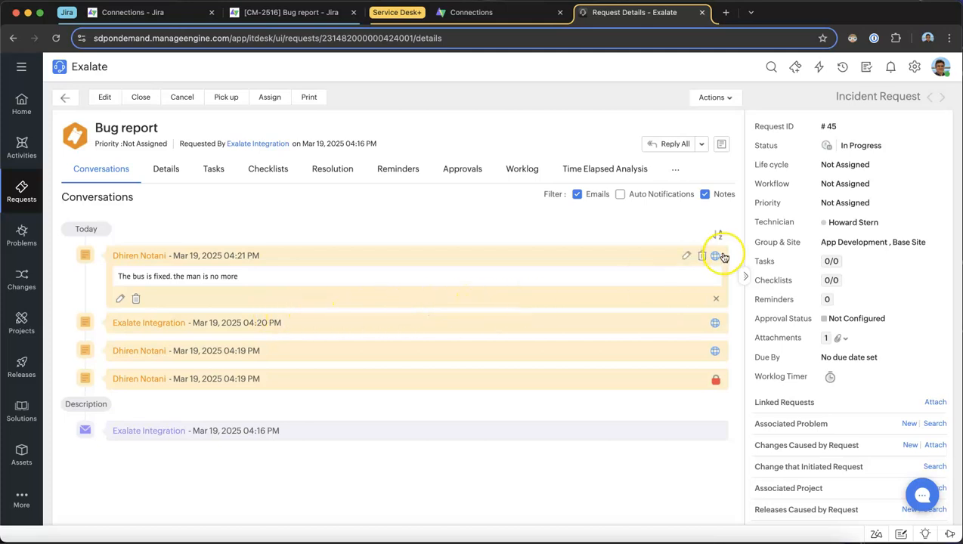
Change the Service Desk request's status to Resolved and check the attachment, comment and status in the Jira issue
click(868, 146)
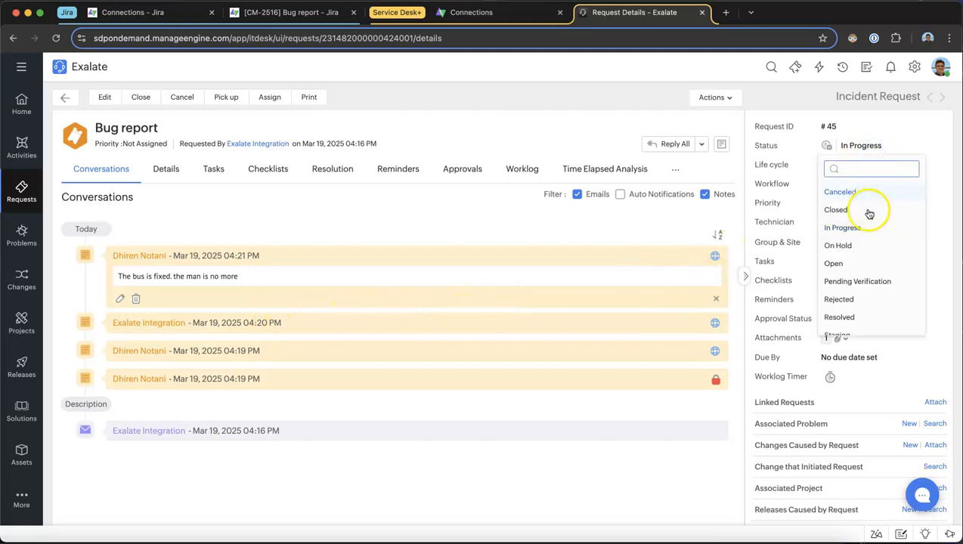
click(848, 309)
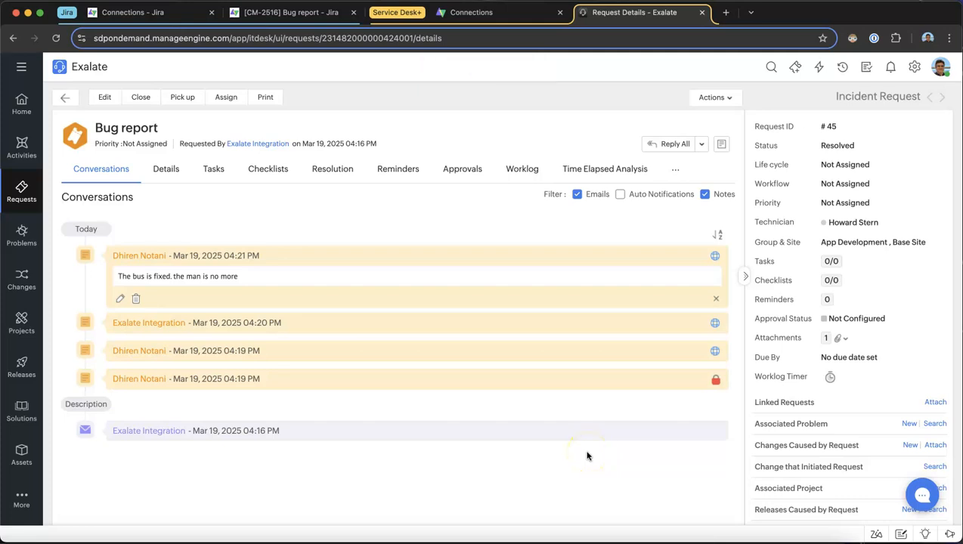
click(331, 16)
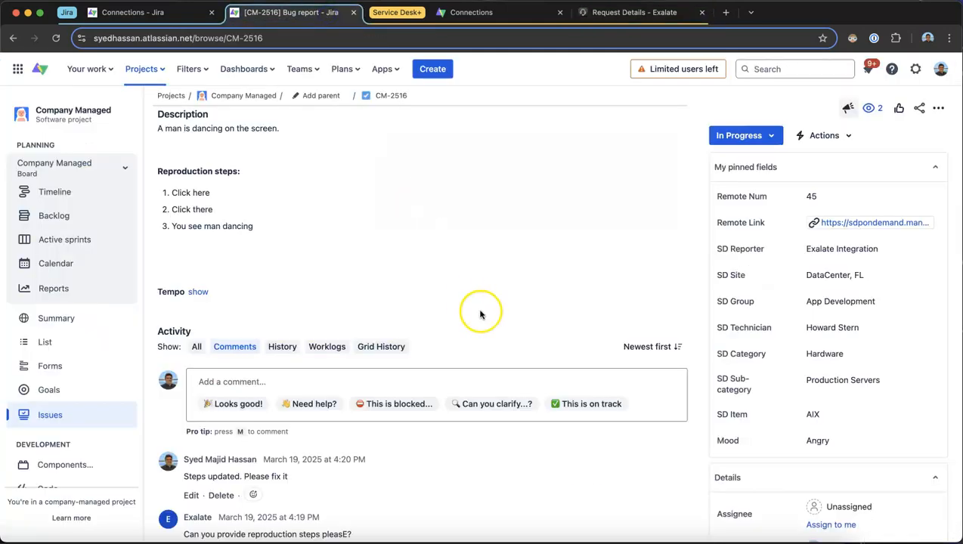
scroll(409, 348, down, 3)
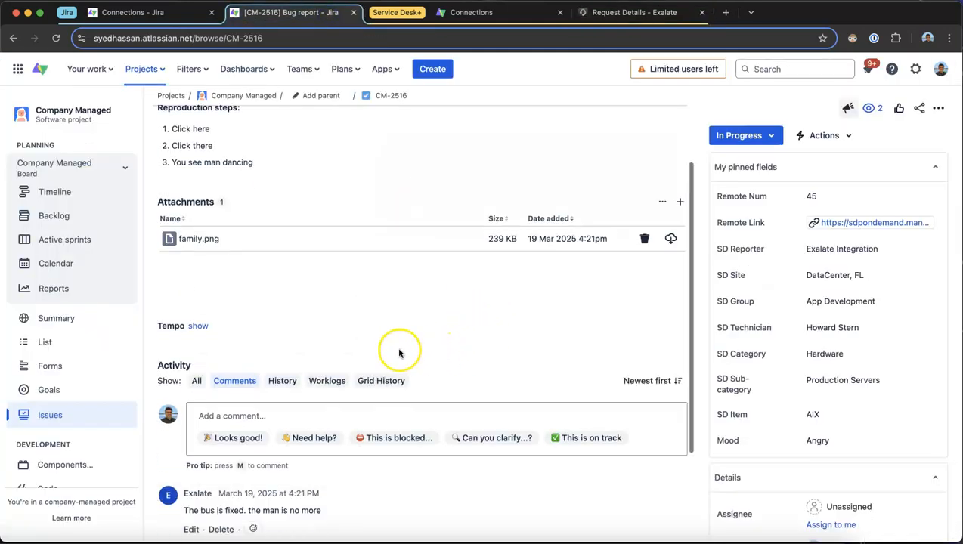
drag(319, 373, 181, 374)
click(189, 386)
scroll(262, 398, up, 2)
scroll(263, 399, up, 1)
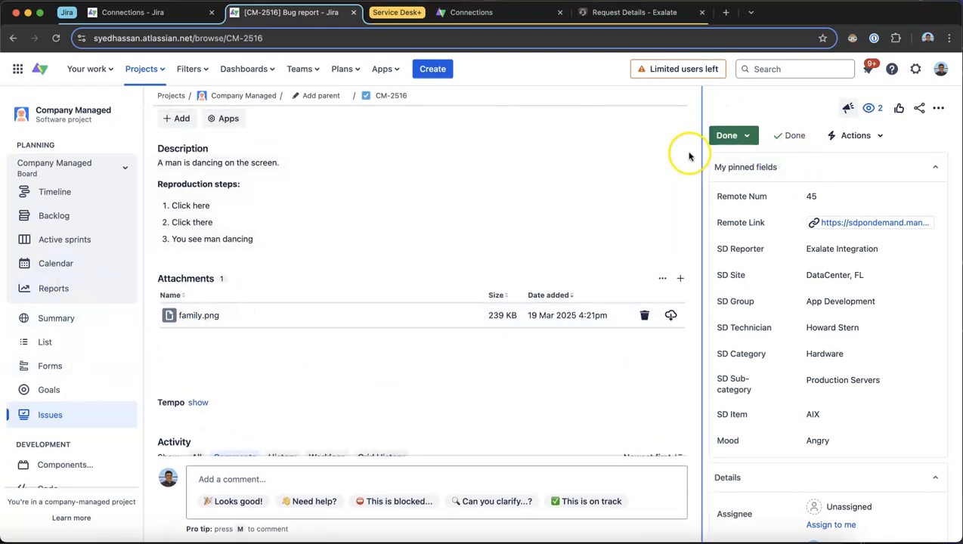
Examine the Jira issue's history for the changes made by Exalate and by the Jira user
scroll(268, 356, down, 2)
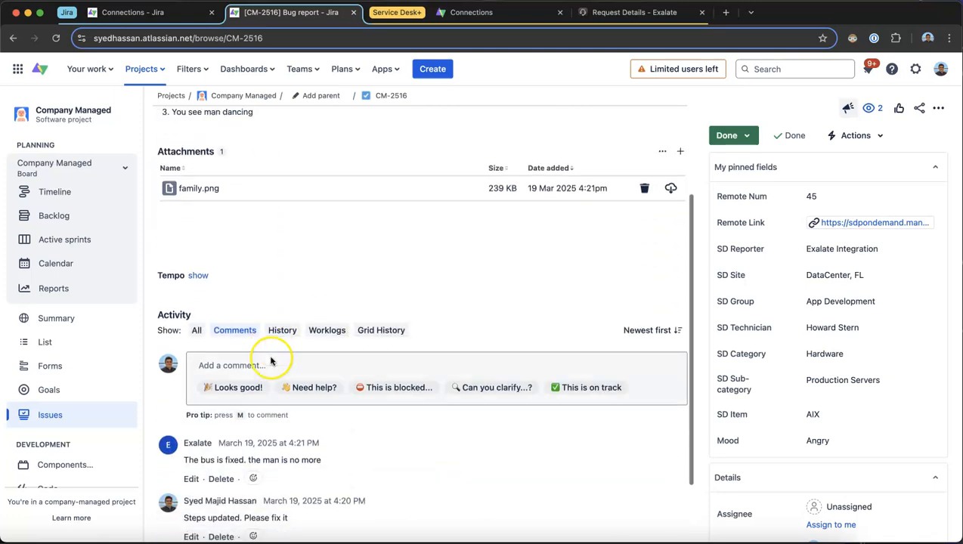
click(288, 316)
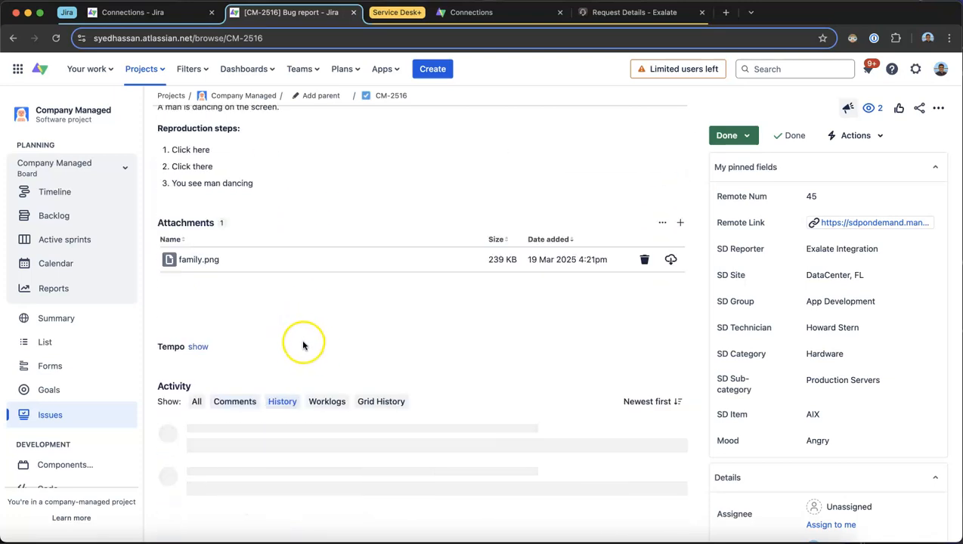
scroll(301, 351, down, 1)
scroll(300, 350, down, 2)
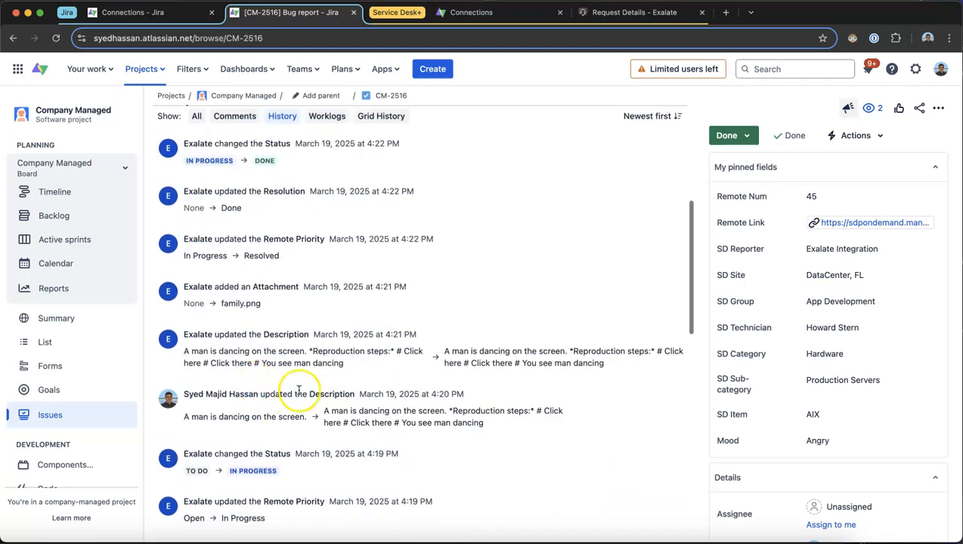
drag(287, 391, 187, 395)
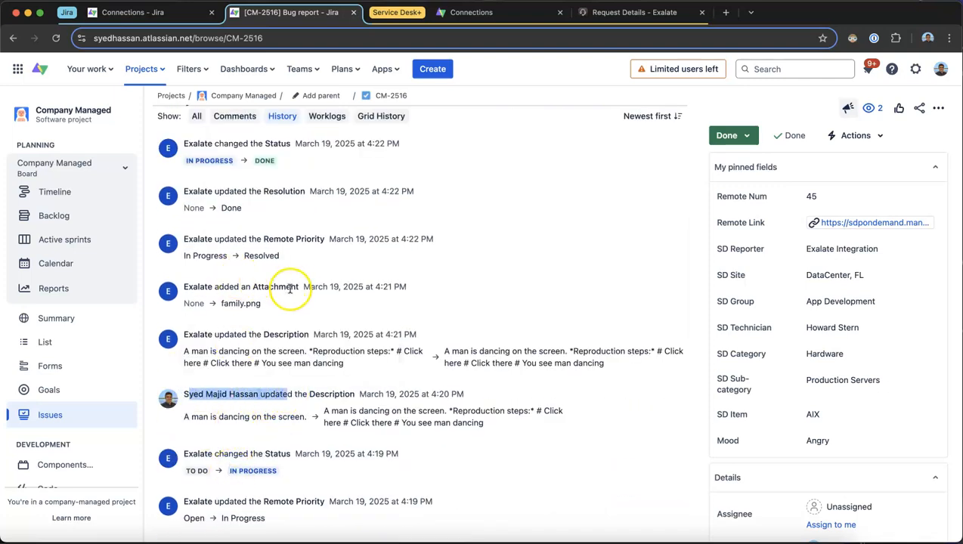
drag(299, 288, 209, 291)
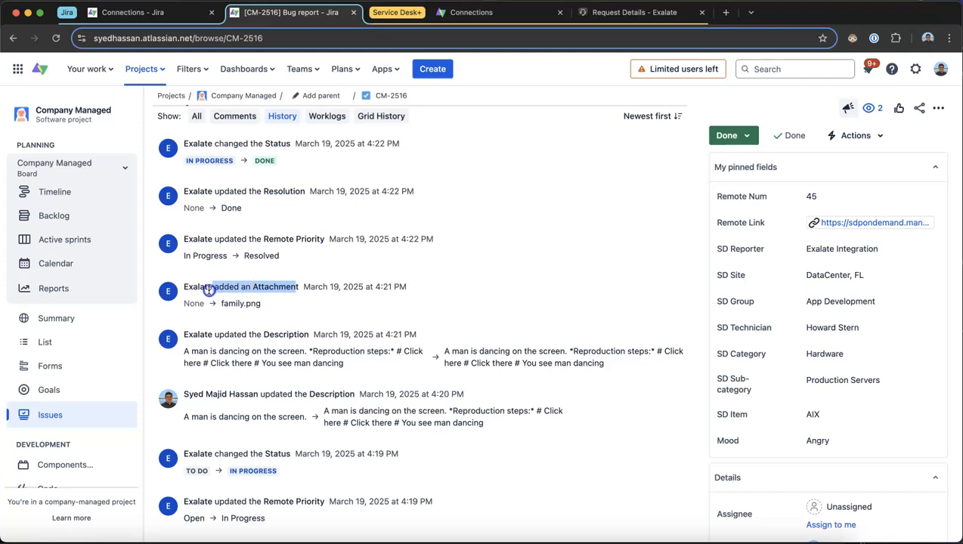
scroll(378, 426, up, 5)
click(371, 428)
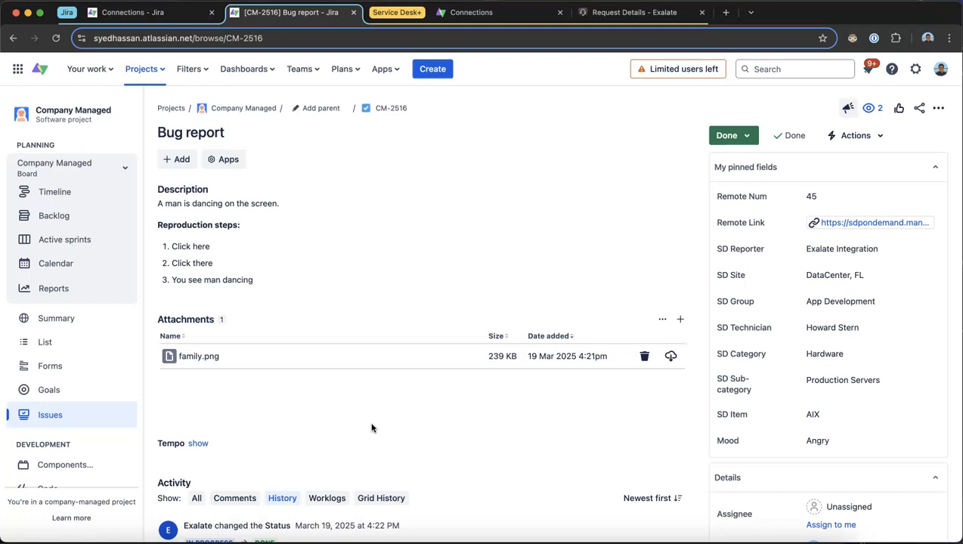